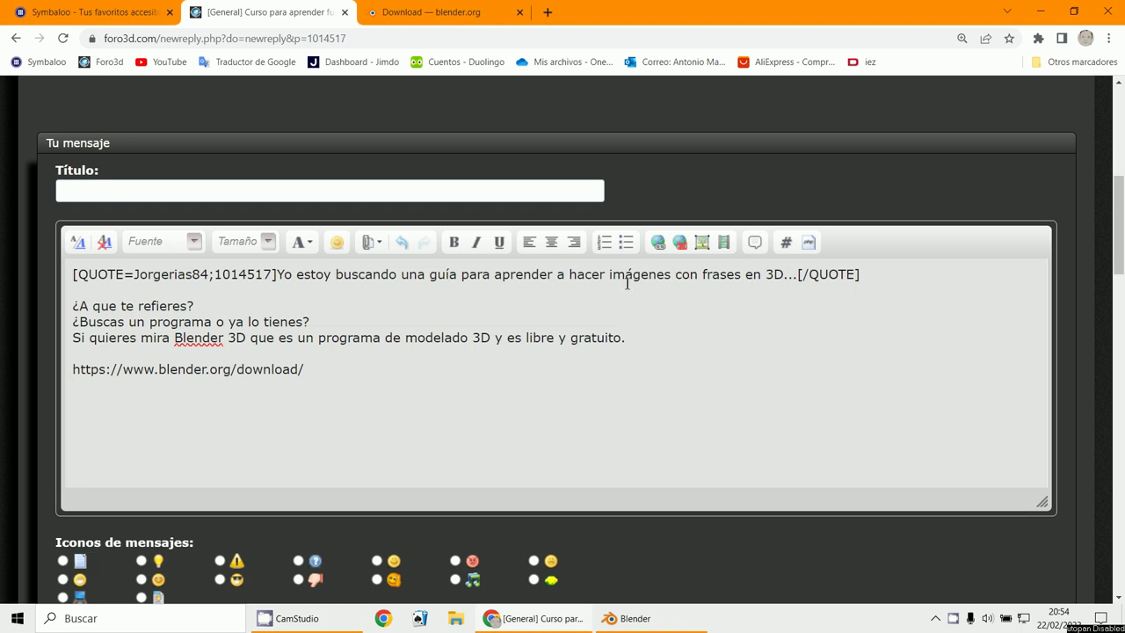
# Highlight 'frases en 3D' in the Foro3d quote and start downloading Blender 3.4.1.
pyautogui.moveTo(701, 273); pyautogui.dragTo(778, 275)
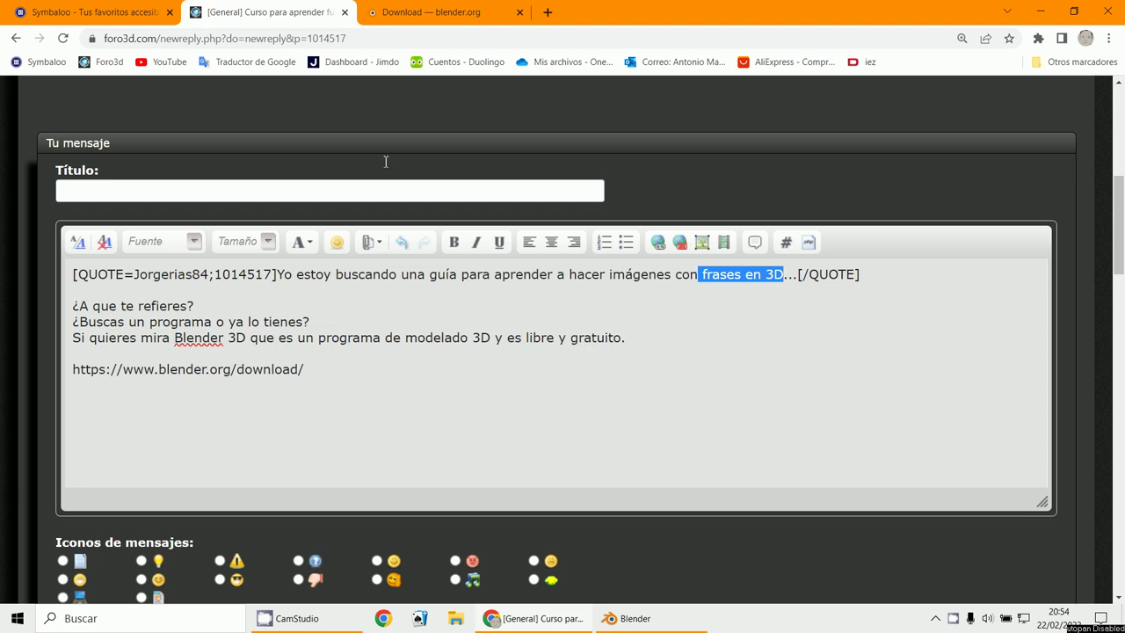
pyautogui.click(440, 11)
pyautogui.click(567, 312)
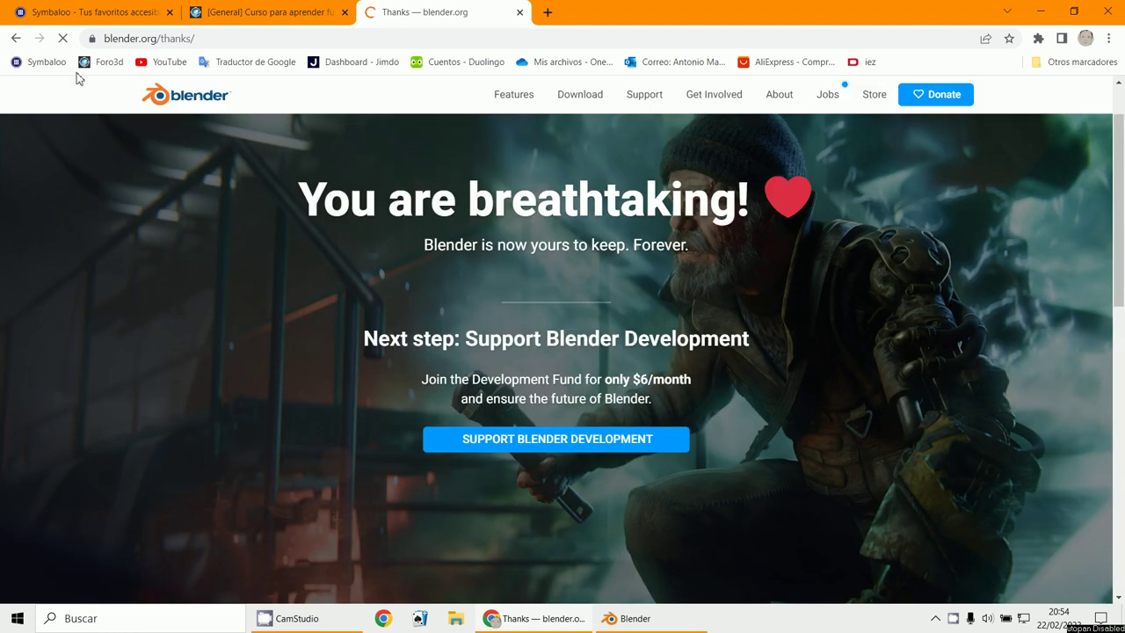
# Browse Blender's macOS, Linux and other versions list, then minimise the browser.
pyautogui.click(16, 38)
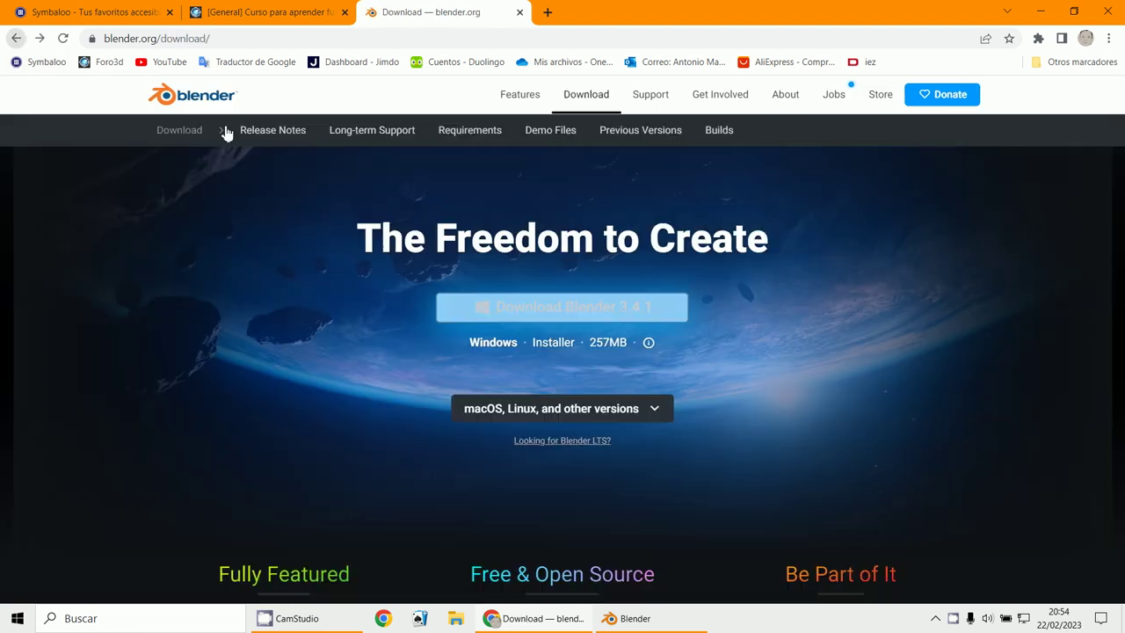
pyautogui.click(525, 422)
pyautogui.scroll(-2, 525, 422)
pyautogui.scroll(-2, 525, 422)
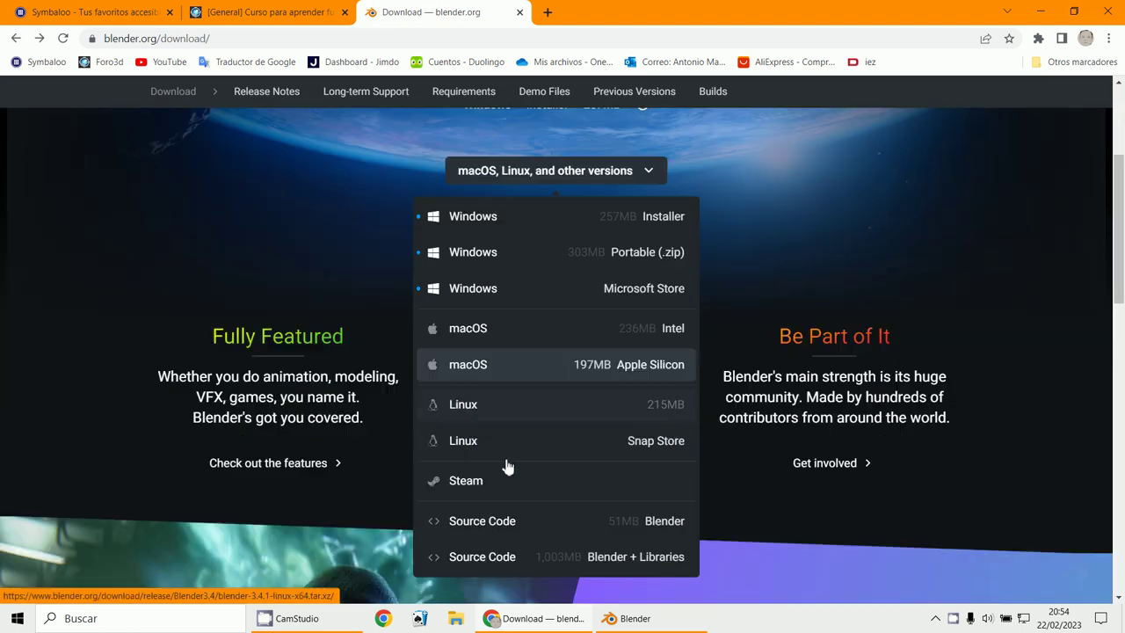
pyautogui.scroll(3, 601, 255)
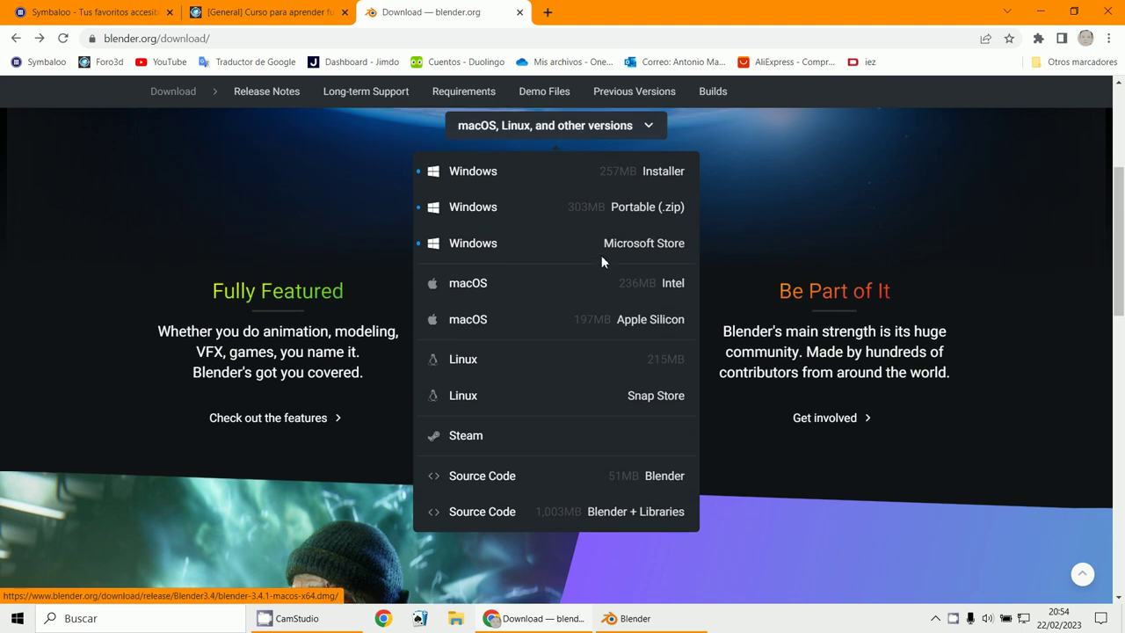
pyautogui.click(1042, 11)
# Delete the default cube from the top view.
pyautogui.click(655, 621)
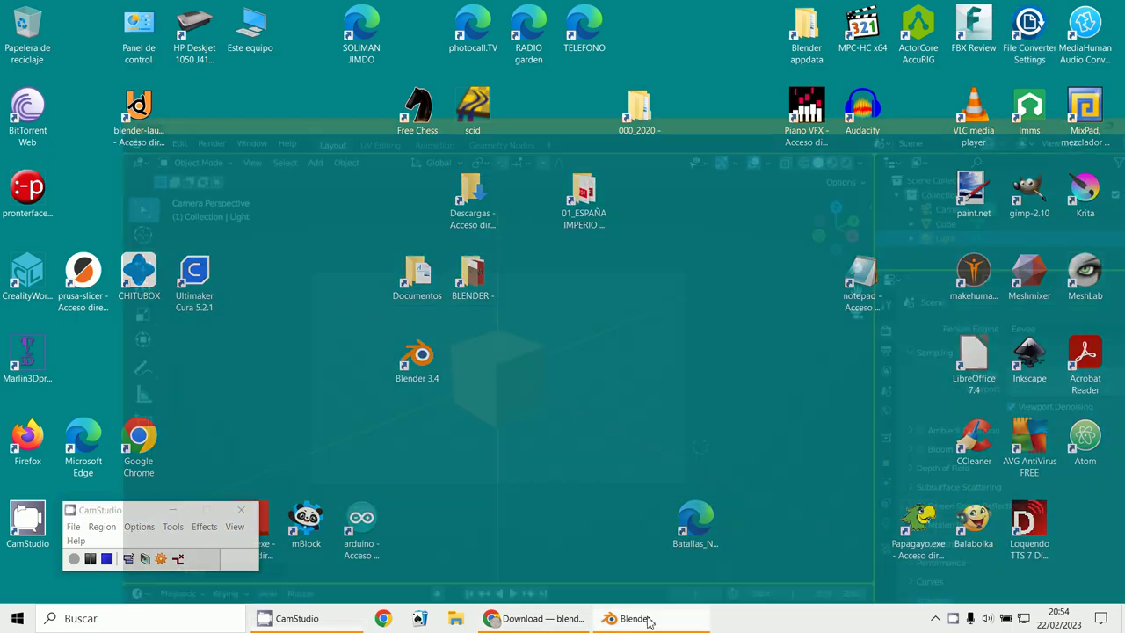
pyautogui.click(472, 300)
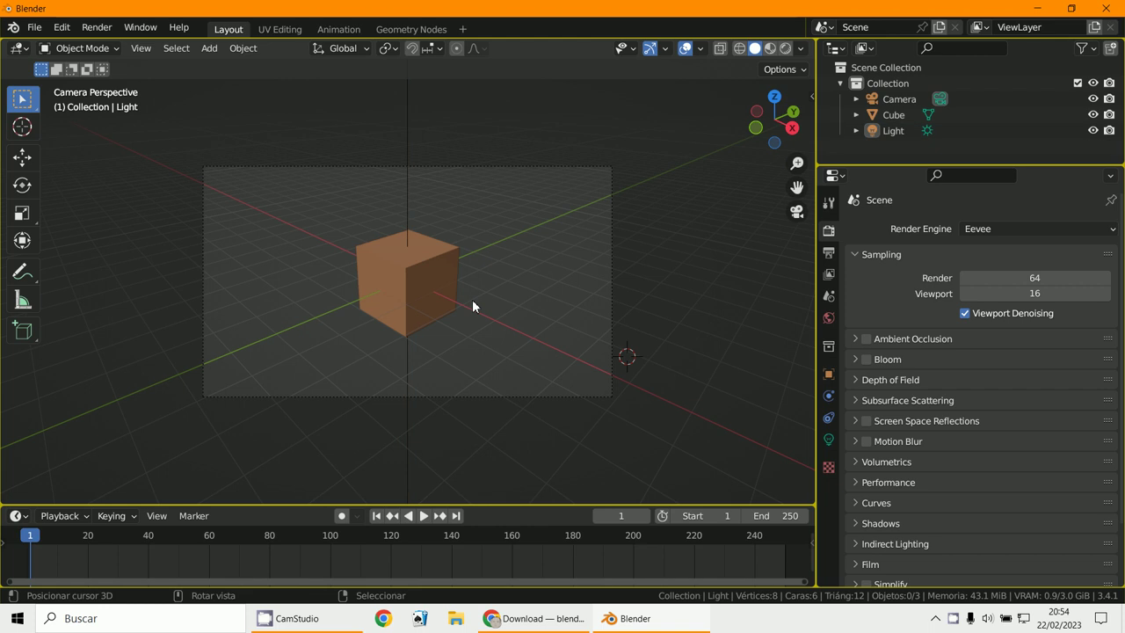
pyautogui.press('KP_7')
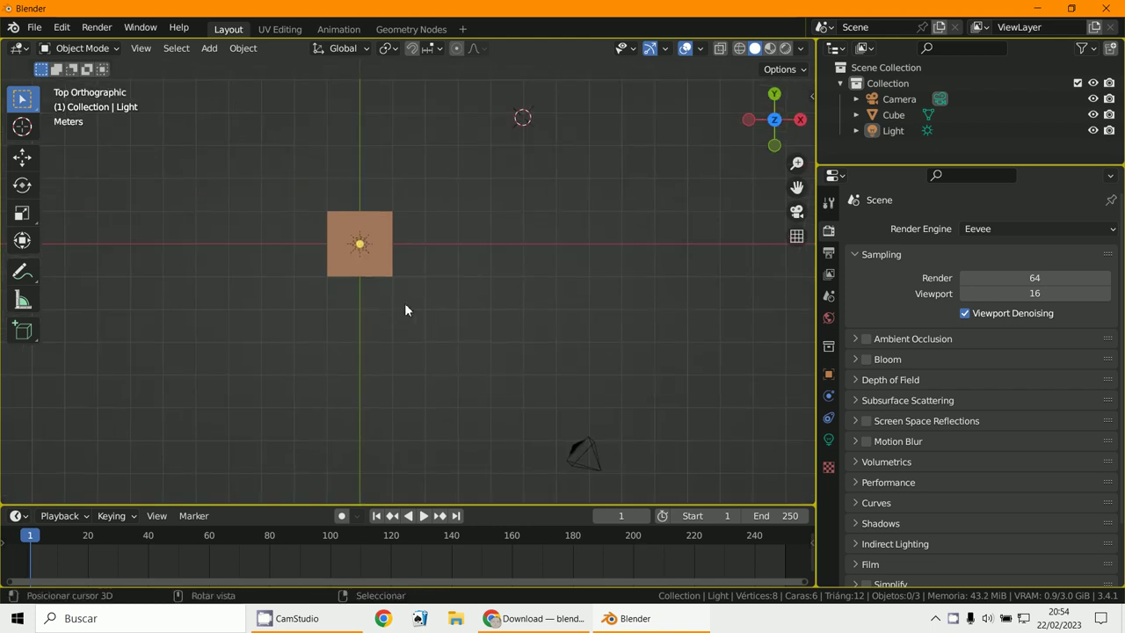
pyautogui.click(379, 272)
pyautogui.press('x')
pyautogui.click(378, 269)
pyautogui.scroll(8, 377, 266)
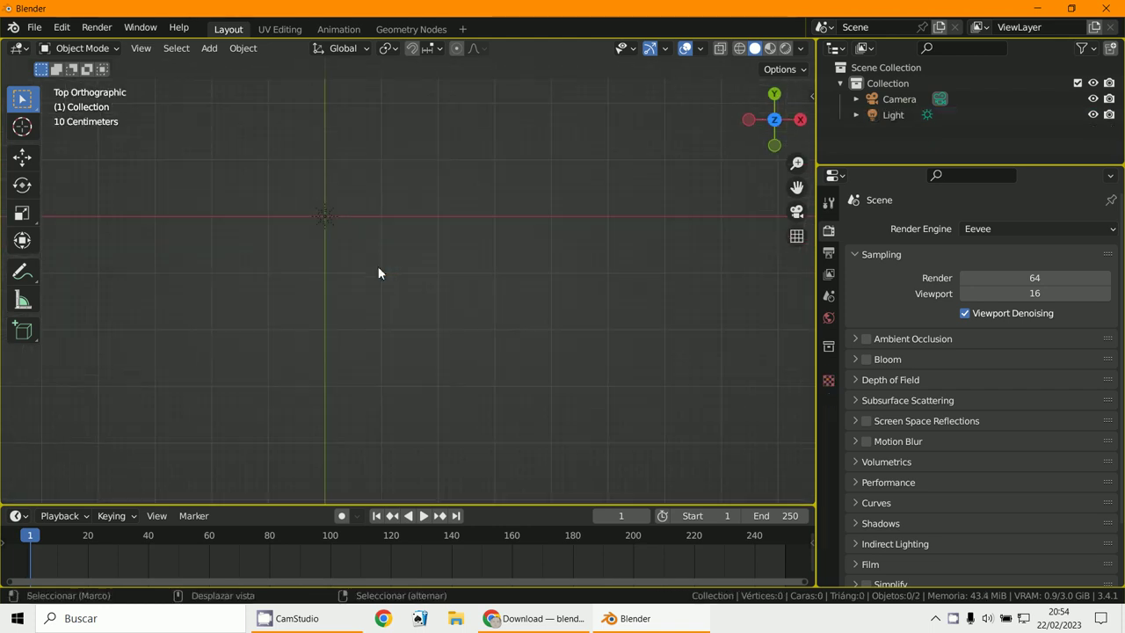
pyautogui.keyDown('shift'); pyautogui.moveTo(378, 266); pyautogui.dragTo(467, 325, button='middle'); pyautogui.keyUp('shift')
pyautogui.scroll(-1, 566, 536)
pyautogui.scroll(-5, 598, 475)
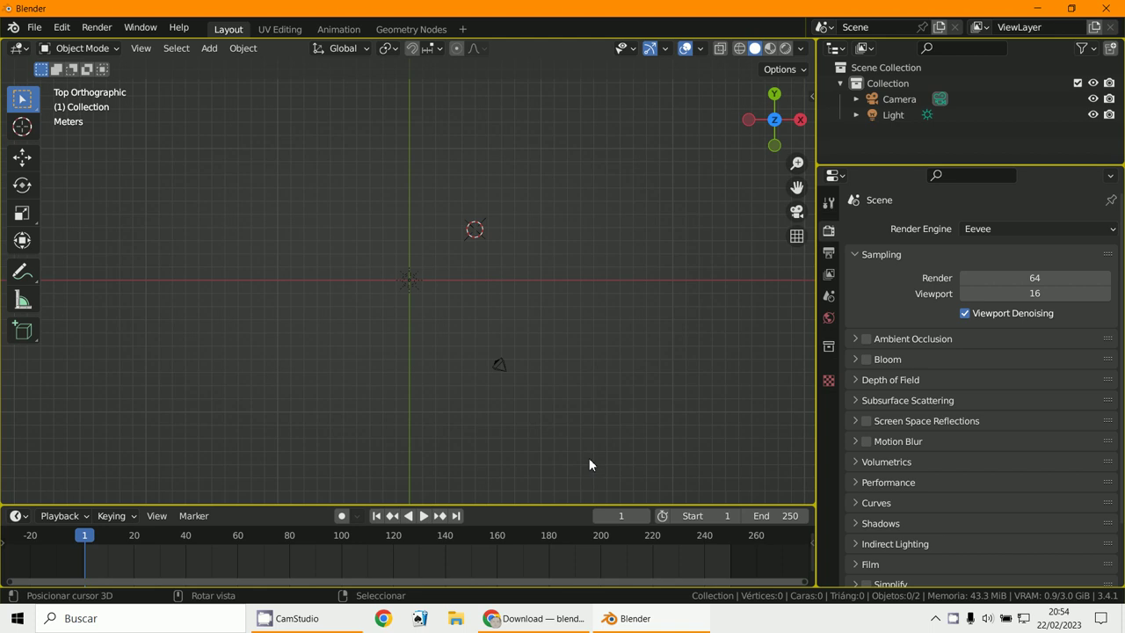
# Reset the camera to the origin, raise it along Z, and look through it.
pyautogui.click(501, 369)
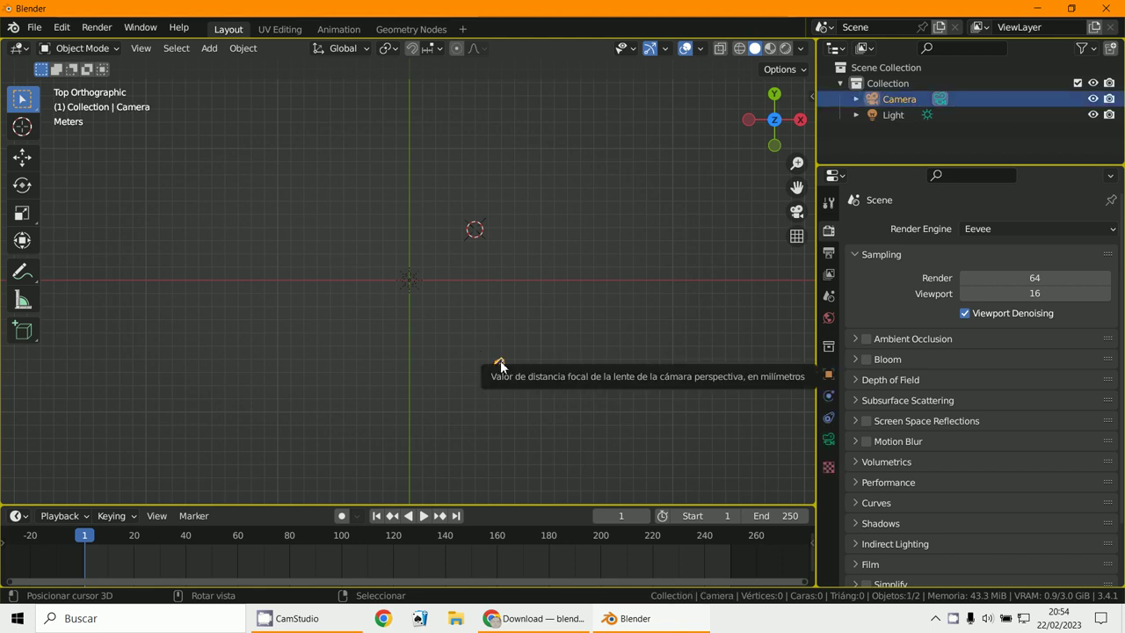
pyautogui.hotkey('alt', 'g')
pyautogui.press('KP_3')
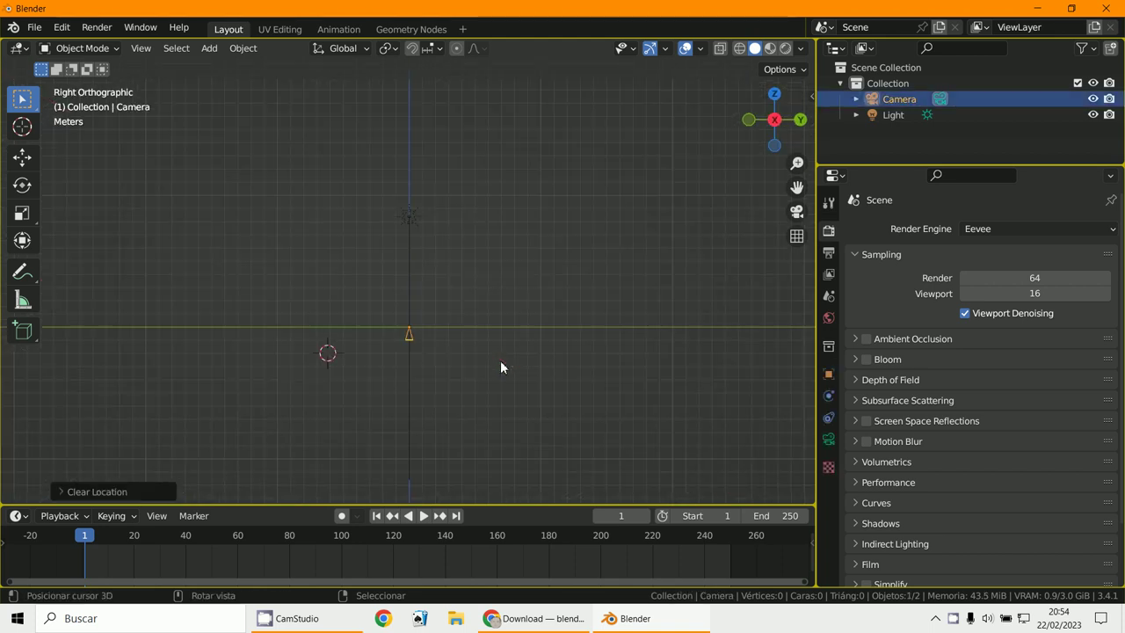
pyautogui.keyDown('shift'); pyautogui.moveTo(500, 360); pyautogui.dragTo(588, 366, button='middle'); pyautogui.keyUp('shift')
pyautogui.scroll(4, 536, 381)
pyautogui.press('g')
pyautogui.press('z')
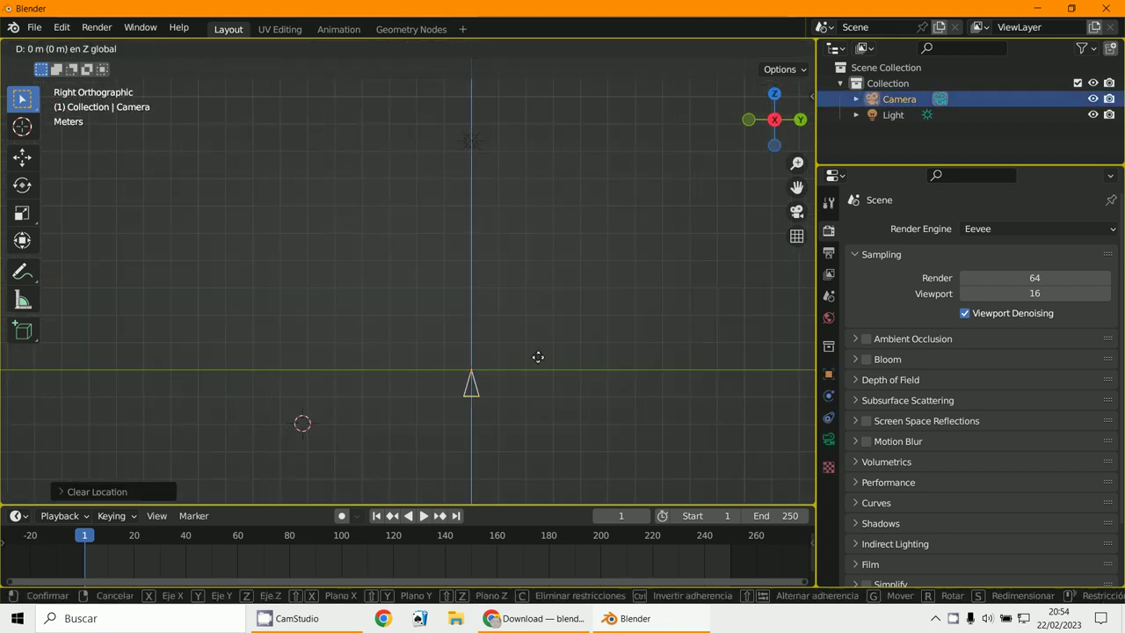
pyautogui.click(549, 154)
pyautogui.press('KP_0')
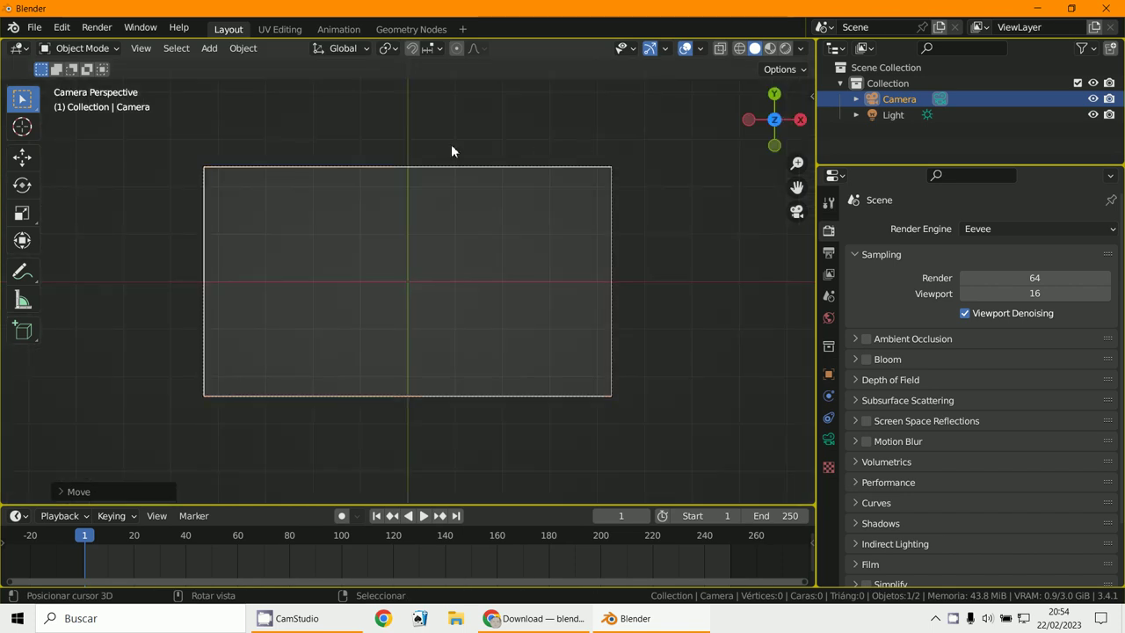
pyautogui.click(210, 48)
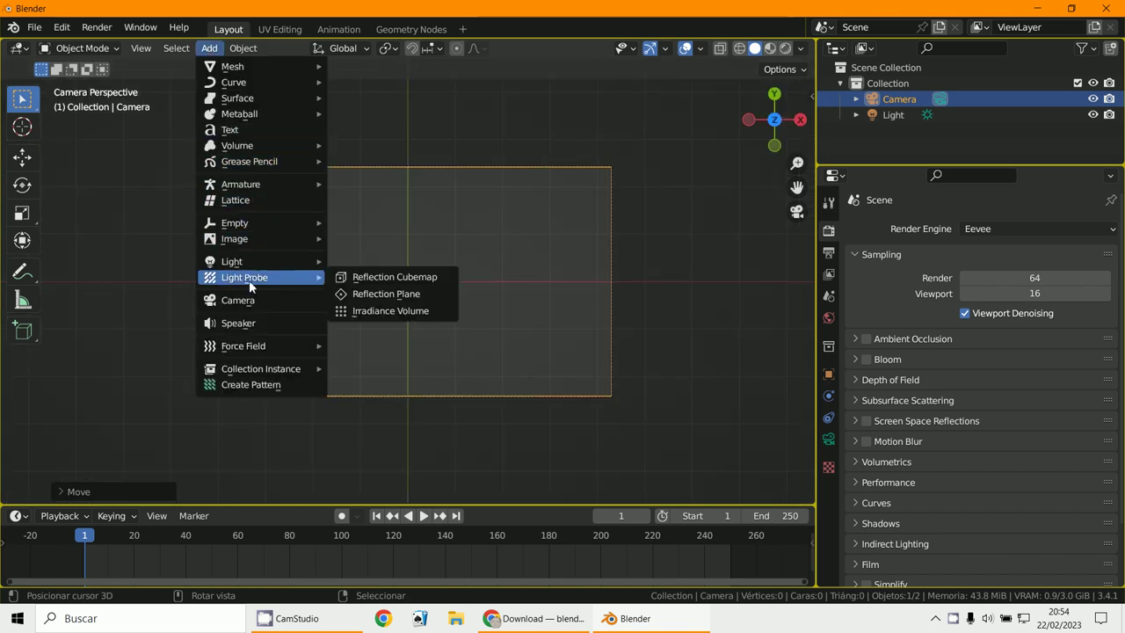
# Add a text object at the origin and replace 'Text' with 'Creaciones' and 'Soliman' on two lines.
pyautogui.click(246, 130)
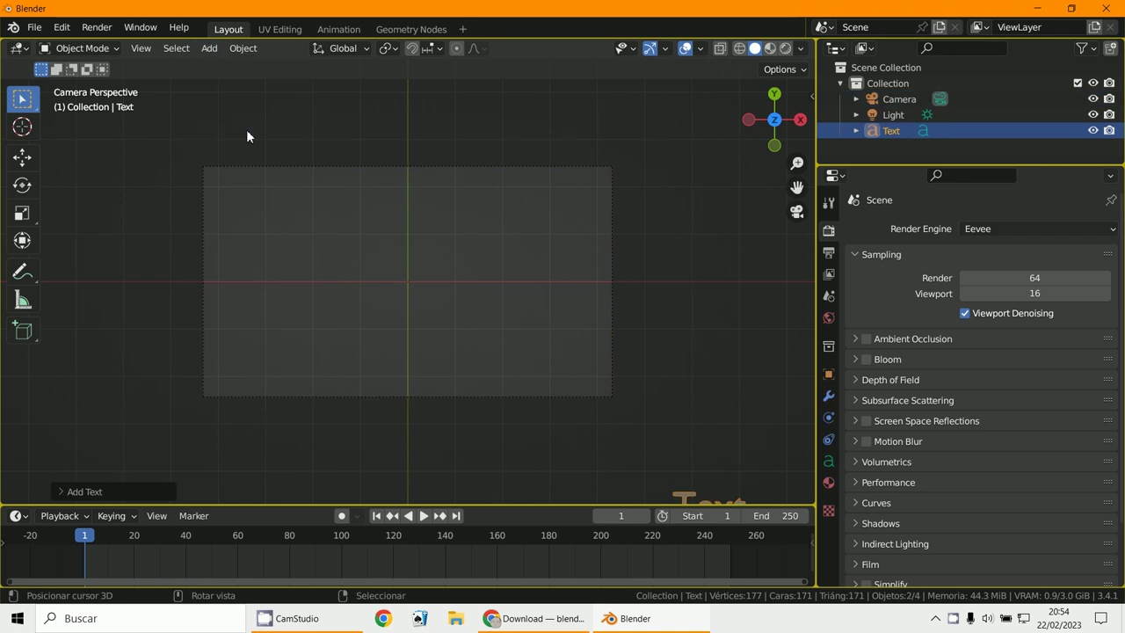
pyautogui.hotkey('alt', 'g')
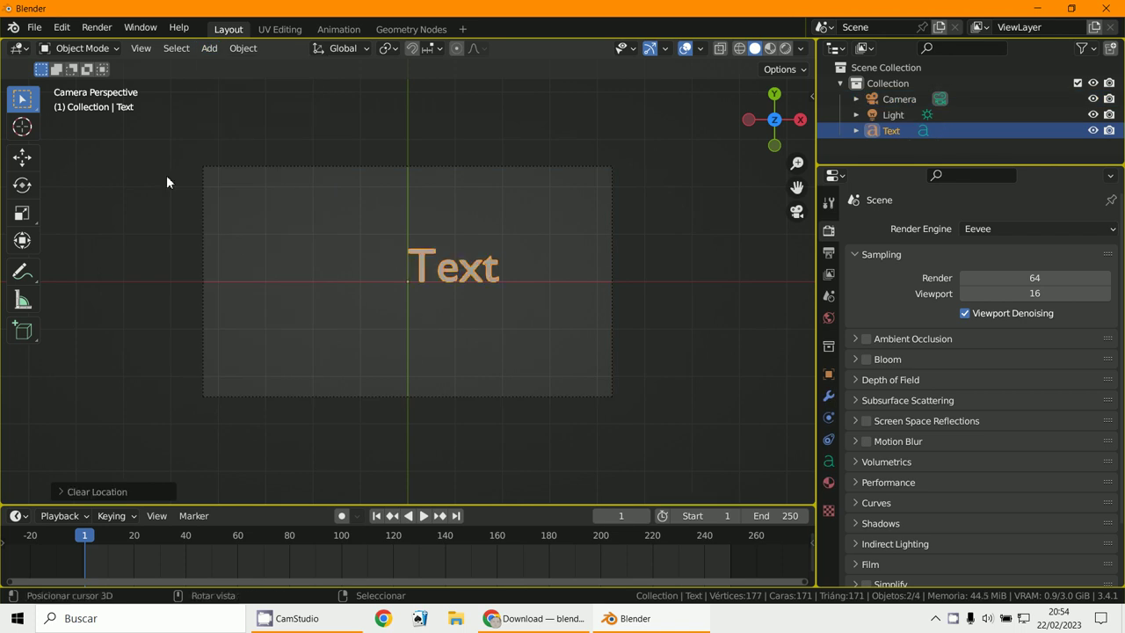
pyautogui.click(76, 47)
pyautogui.click(86, 82)
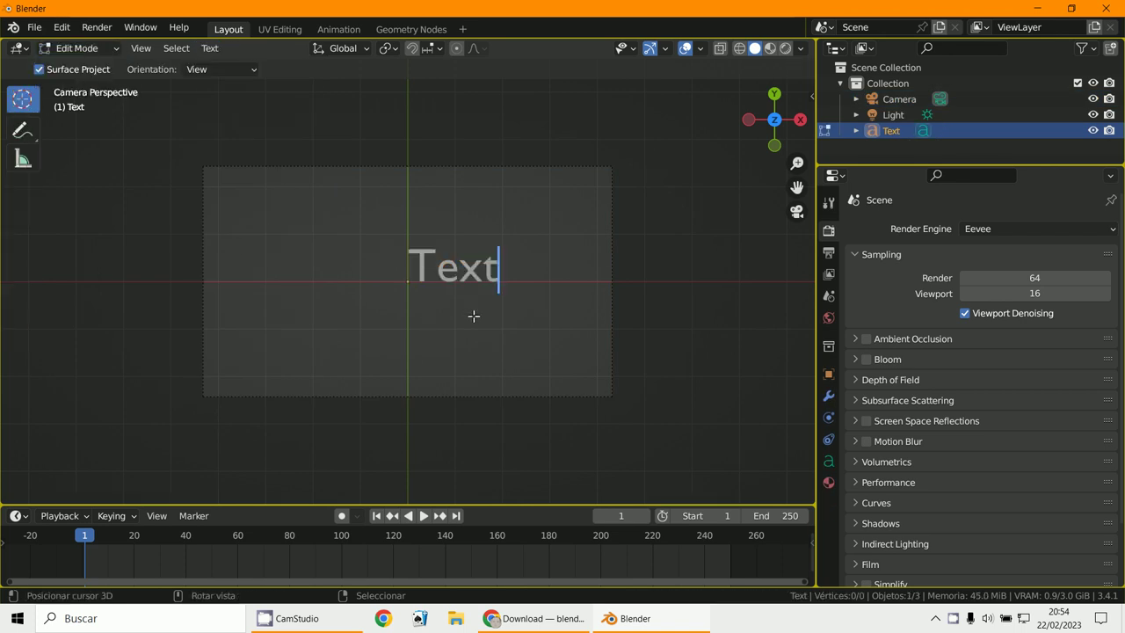
pyautogui.press('BackSpace')
pyautogui.press('BackSpace')
pyautogui.press('BackSpace')
pyautogui.press('BackSpace')
pyautogui.write('C')
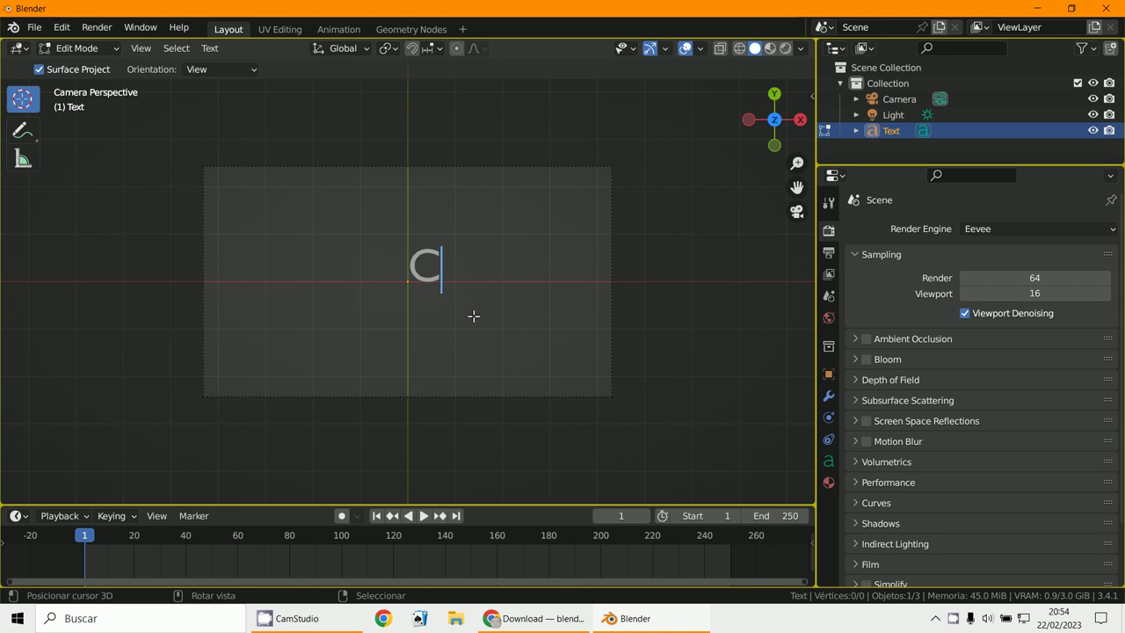
pyautogui.write('reacio')
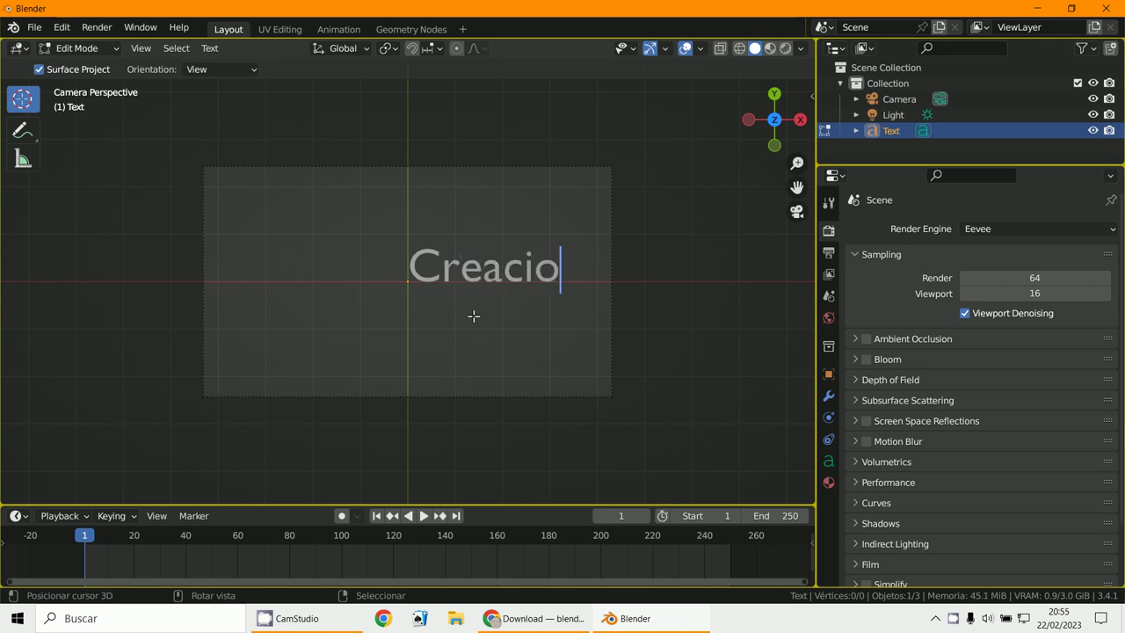
pyautogui.write('nes')
pyautogui.press('Return')
pyautogui.write('Soliman')
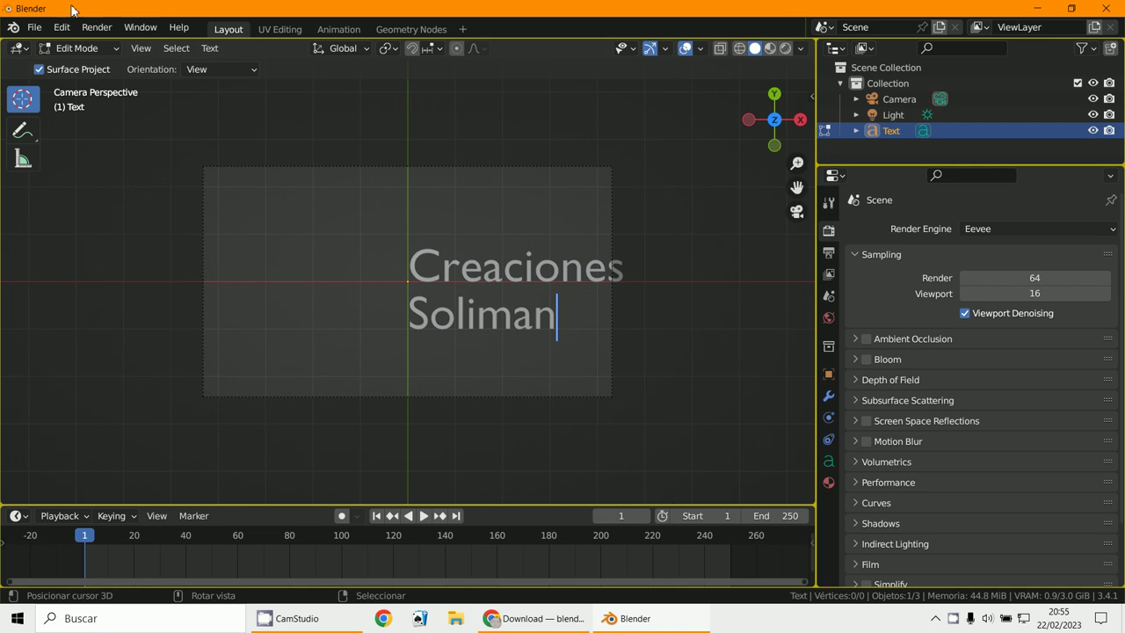
pyautogui.click(71, 49)
pyautogui.click(72, 66)
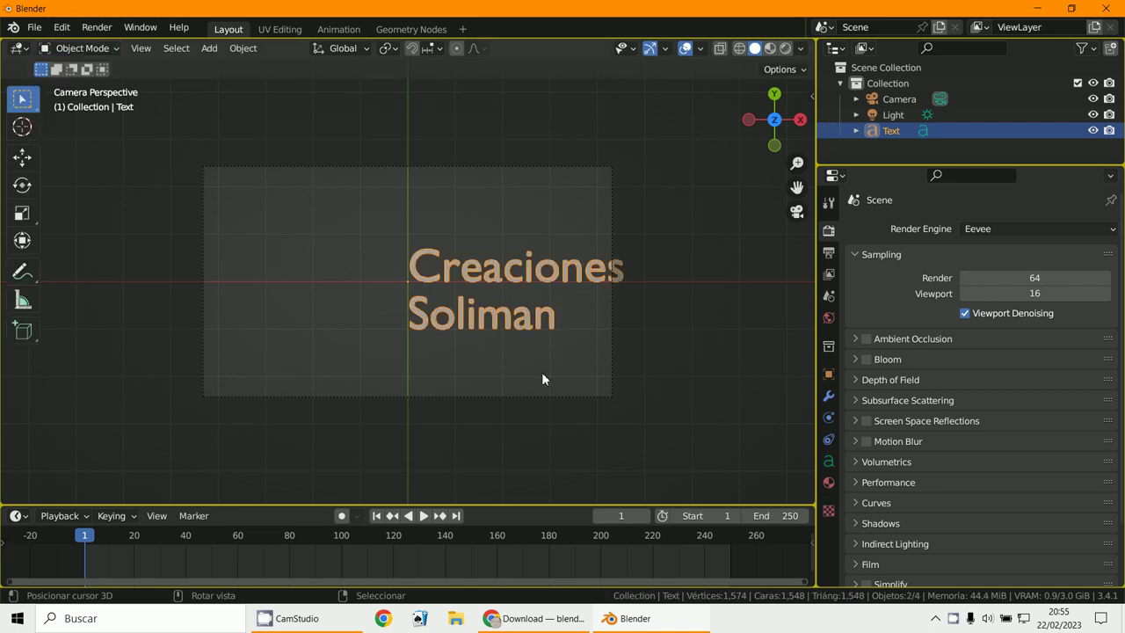
# Center the text lines horizontally and nudge the text into place.
pyautogui.moveTo(522, 343); pyautogui.dragTo(418, 316)
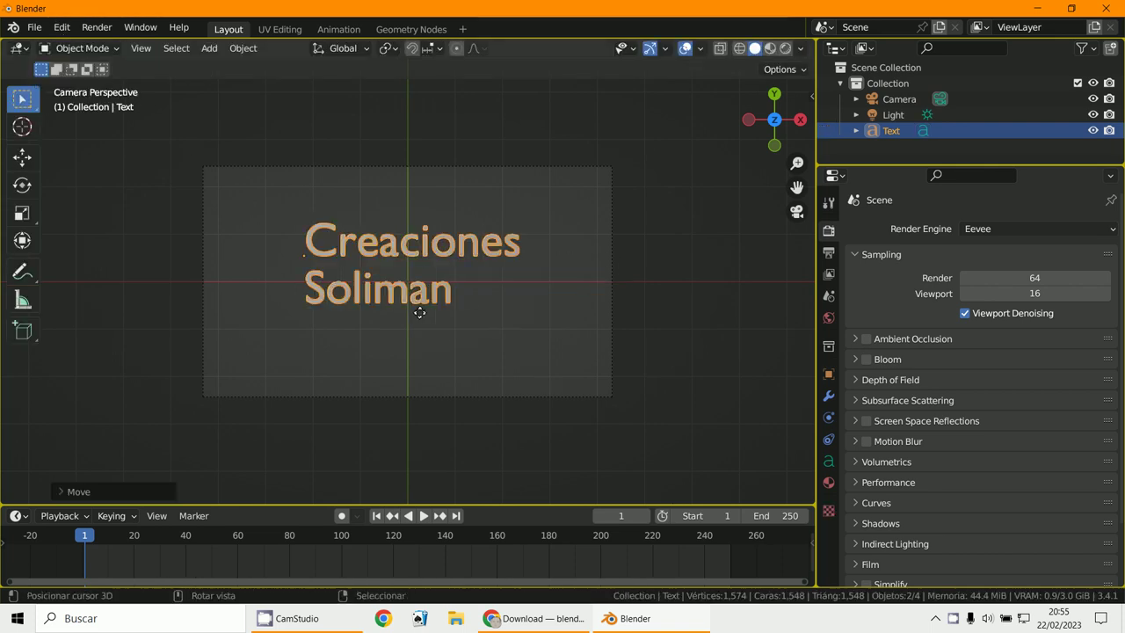
pyautogui.click(829, 461)
pyautogui.click(1008, 474)
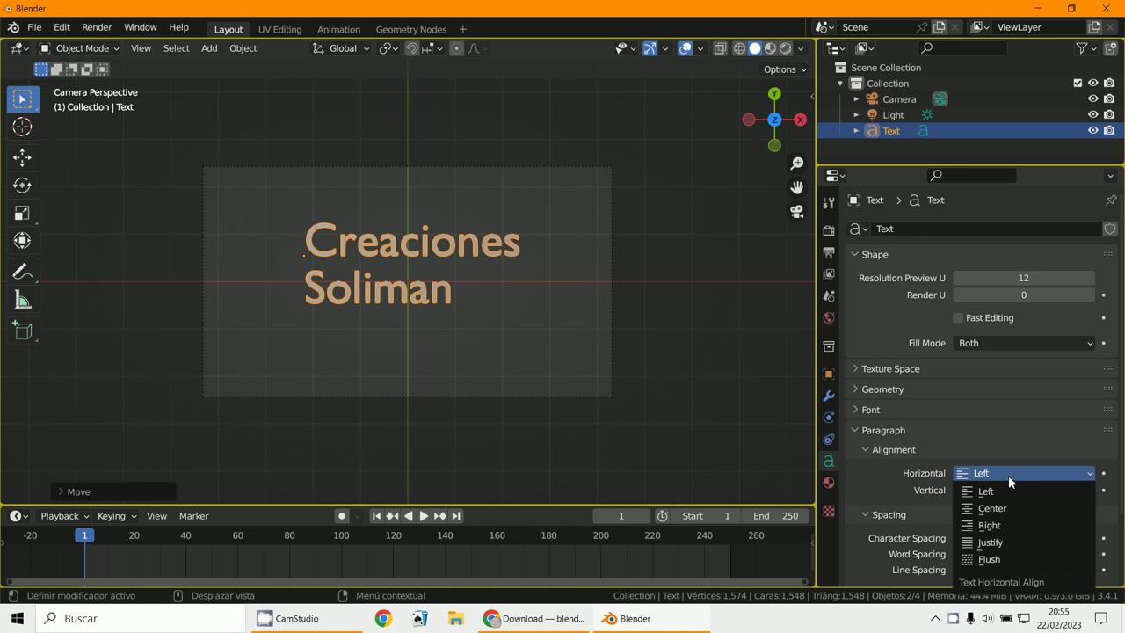
pyautogui.click(994, 510)
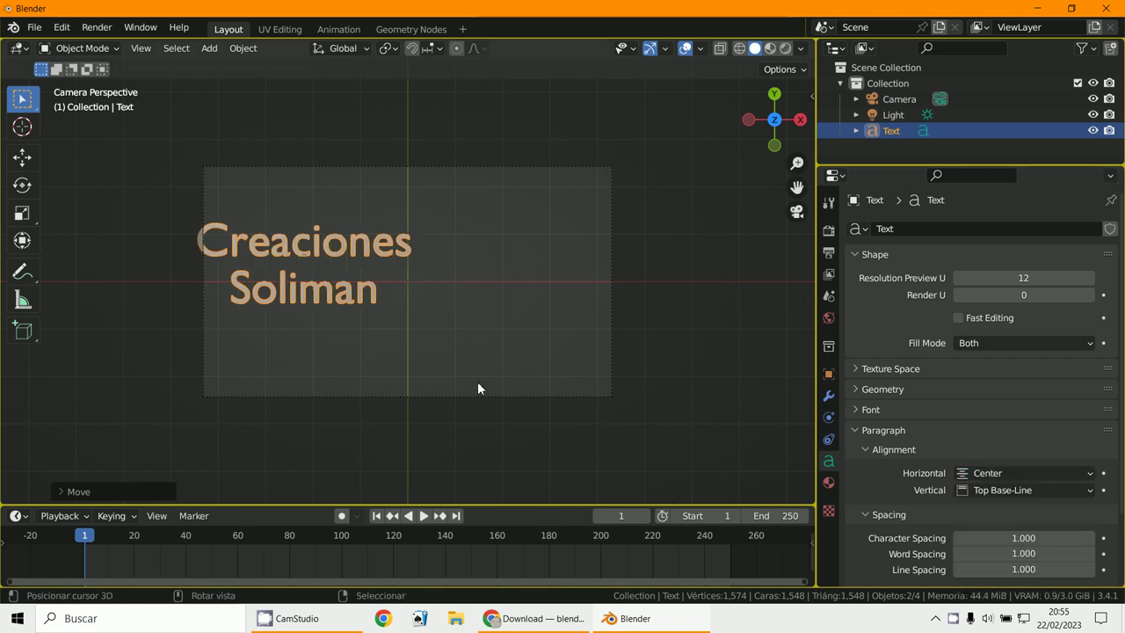
pyautogui.press('g')
pyautogui.click(563, 396)
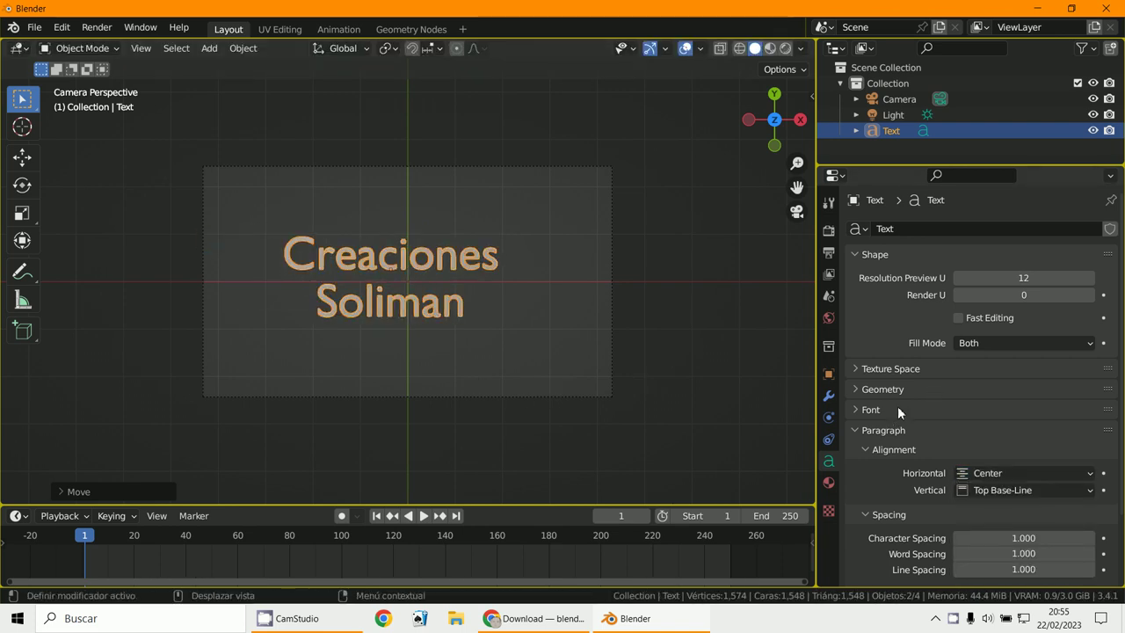
# Load Amiri Bold Slanted from C:\WINDOWS\Fonts as the text's regular font.
pyautogui.click(871, 410)
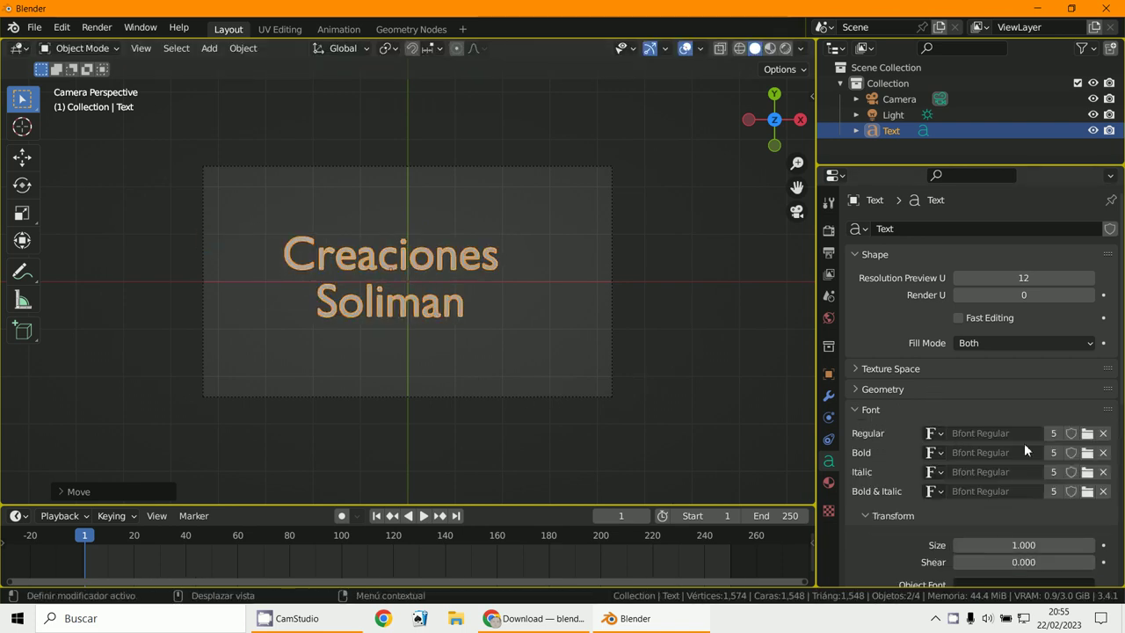
pyautogui.click(1087, 435)
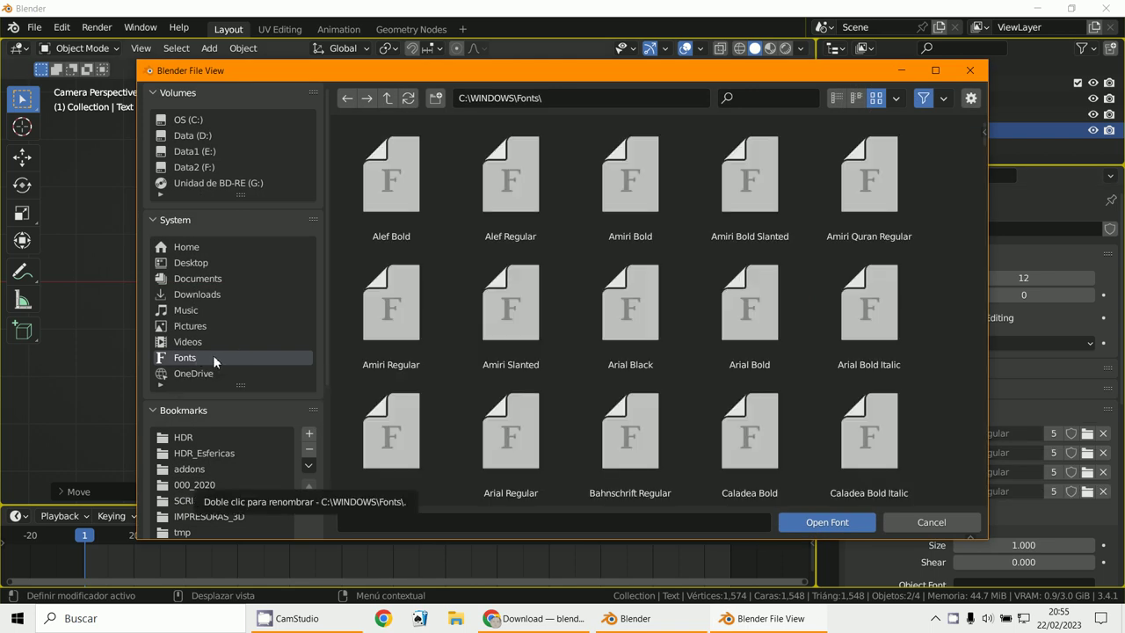
pyautogui.scroll(-2, 645, 376)
pyautogui.scroll(2, 645, 377)
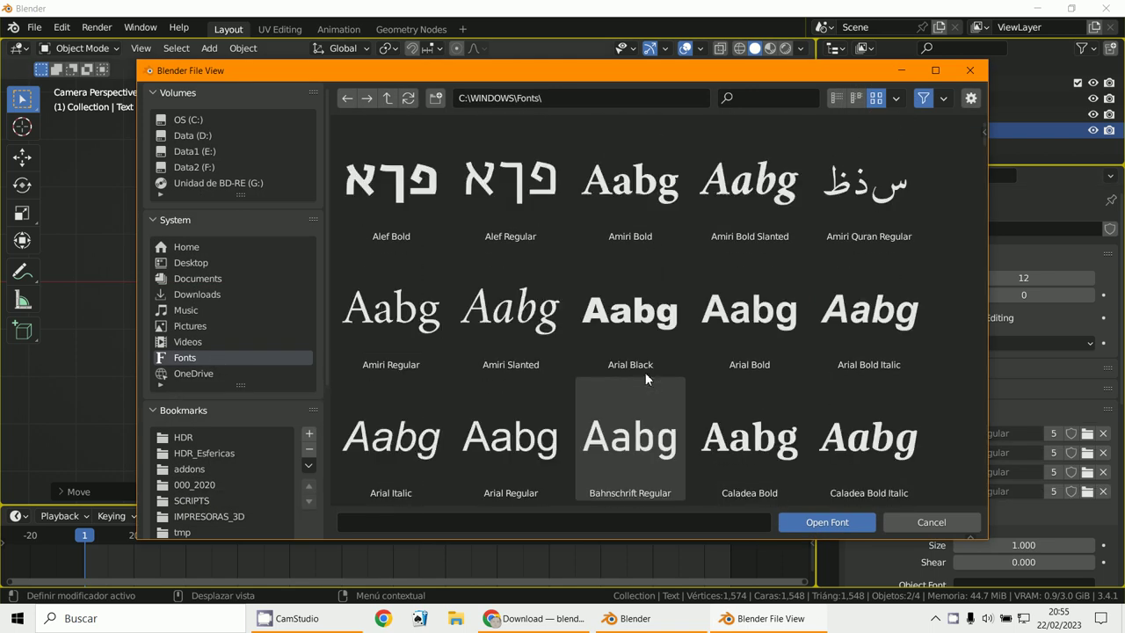
pyautogui.doubleClick(741, 200)
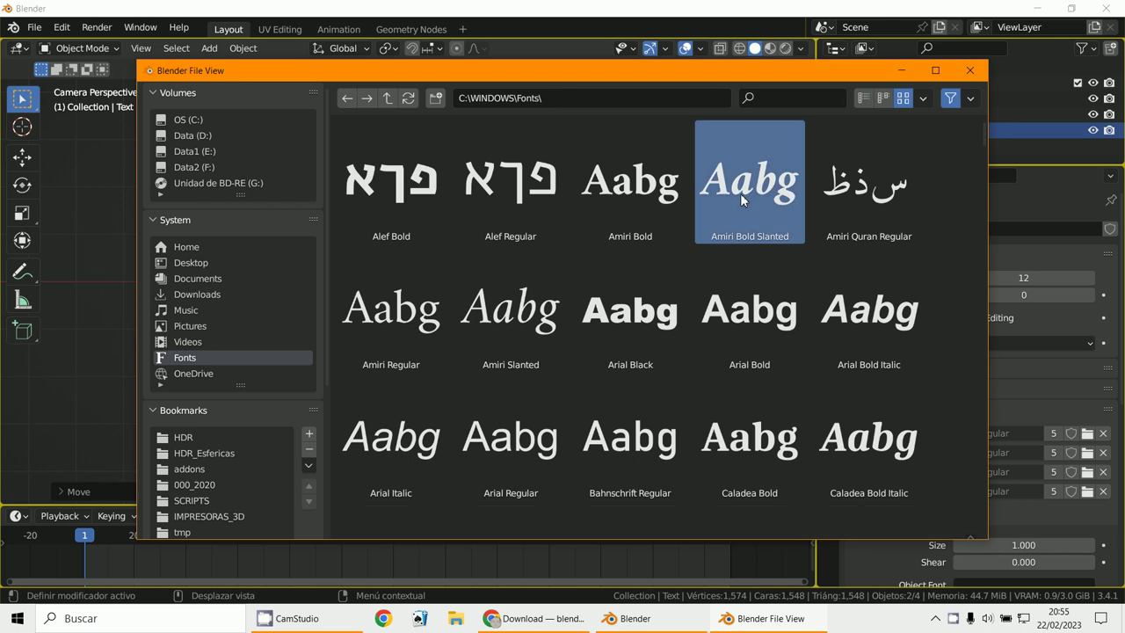
# Scale the text up about 2x and reposition it.
pyautogui.press('s')
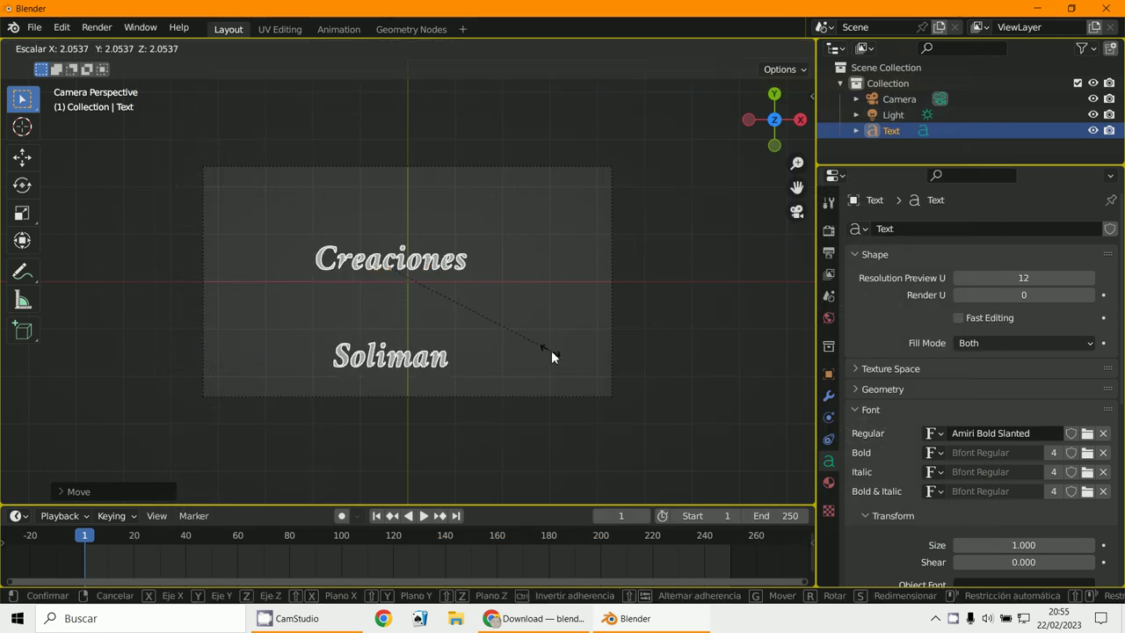
pyautogui.click(550, 355)
pyautogui.press('g')
pyautogui.click(535, 308)
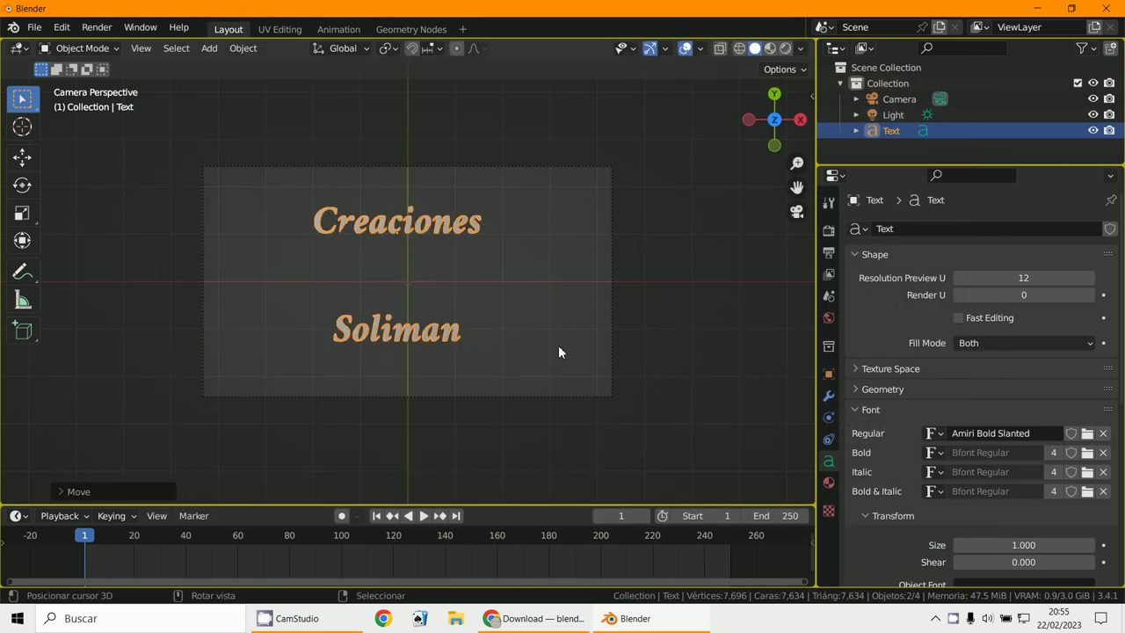
pyautogui.moveTo(558, 345); pyautogui.dragTo(507, 270, button='middle')
pyautogui.press('KP_0')
pyautogui.moveTo(641, 303)
pyautogui.mouseDown(button='middle')
pyautogui.moveTo(451, 226)
pyautogui.moveTo(541, 64)
pyautogui.moveTo(491, 171)
pyautogui.mouseUp(button='middle')
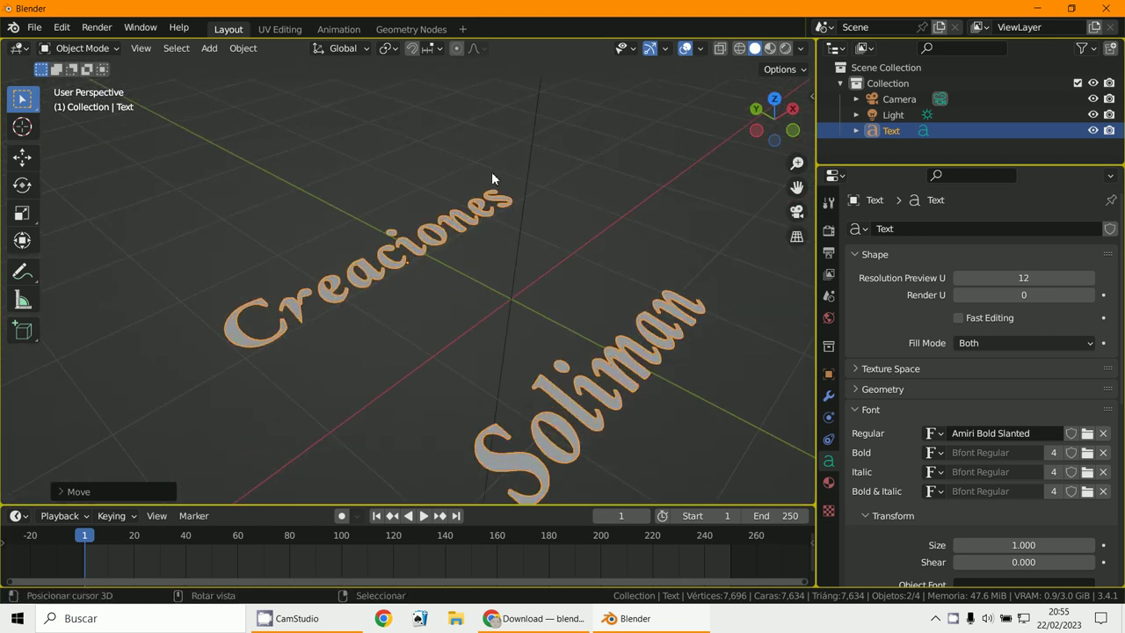
# Extrude the letters to 0.08 m in the Geometry settings.
pyautogui.click(853, 410)
pyautogui.click(857, 389)
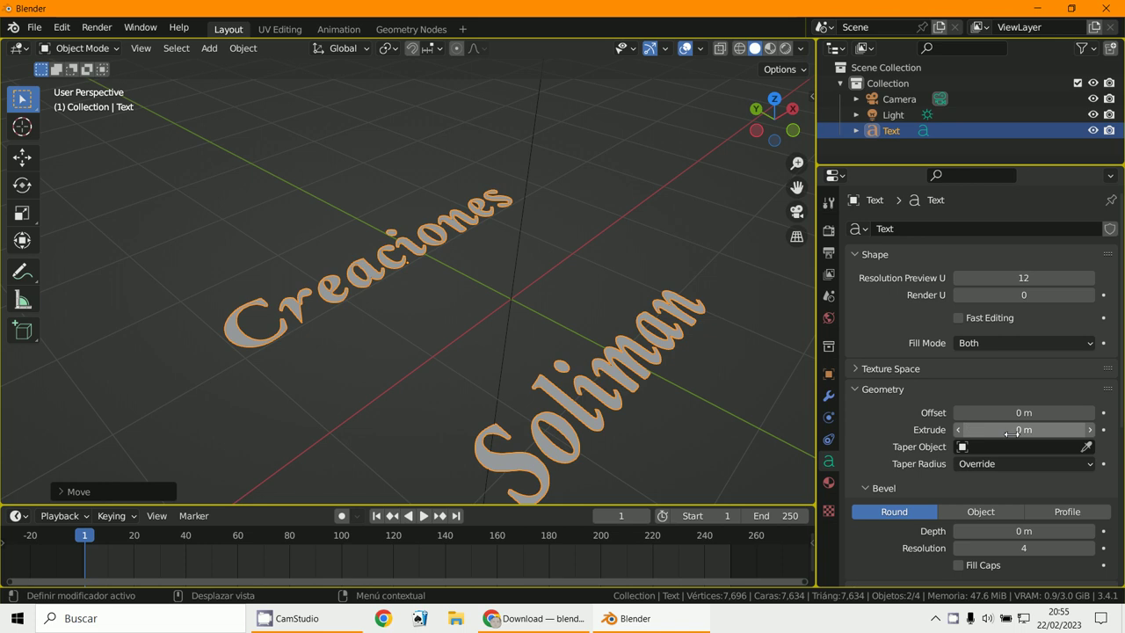
pyautogui.moveTo(1011, 432); pyautogui.dragTo(1024, 432)
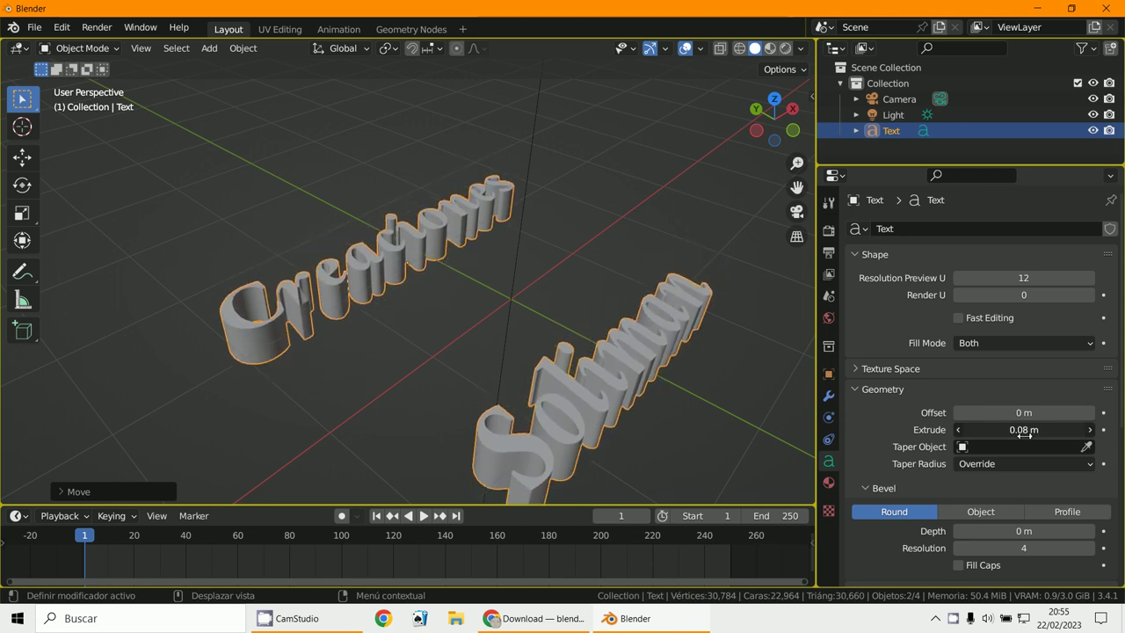
pyautogui.press('KP_7')
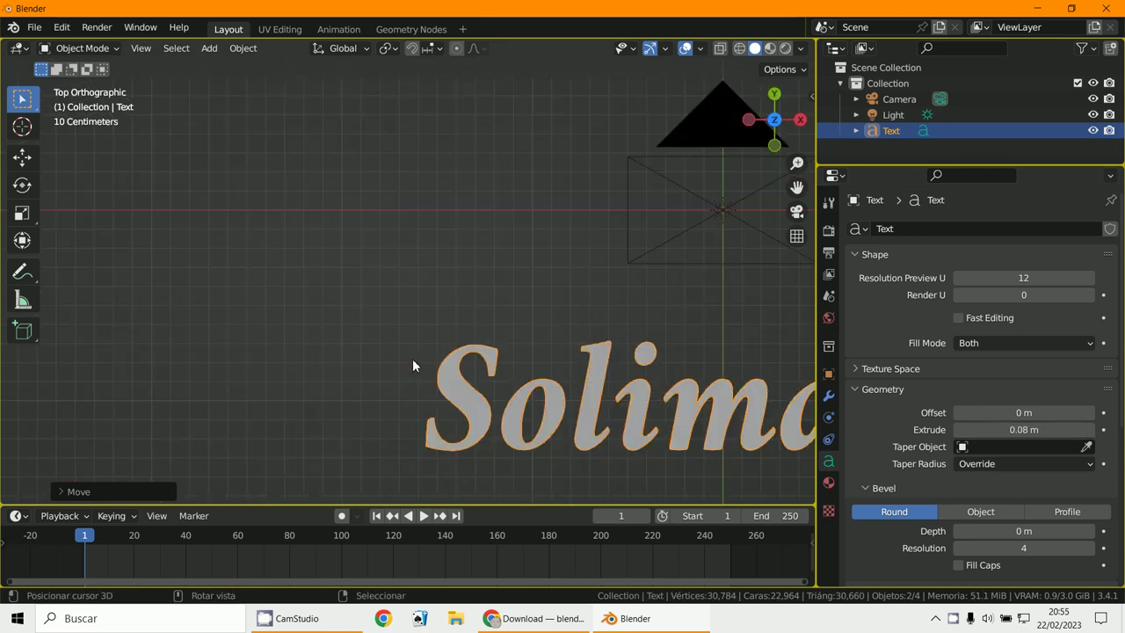
# Add a Bezier circle, move it to the origin and scale it about 3.08x around the text.
pyautogui.press('Home')
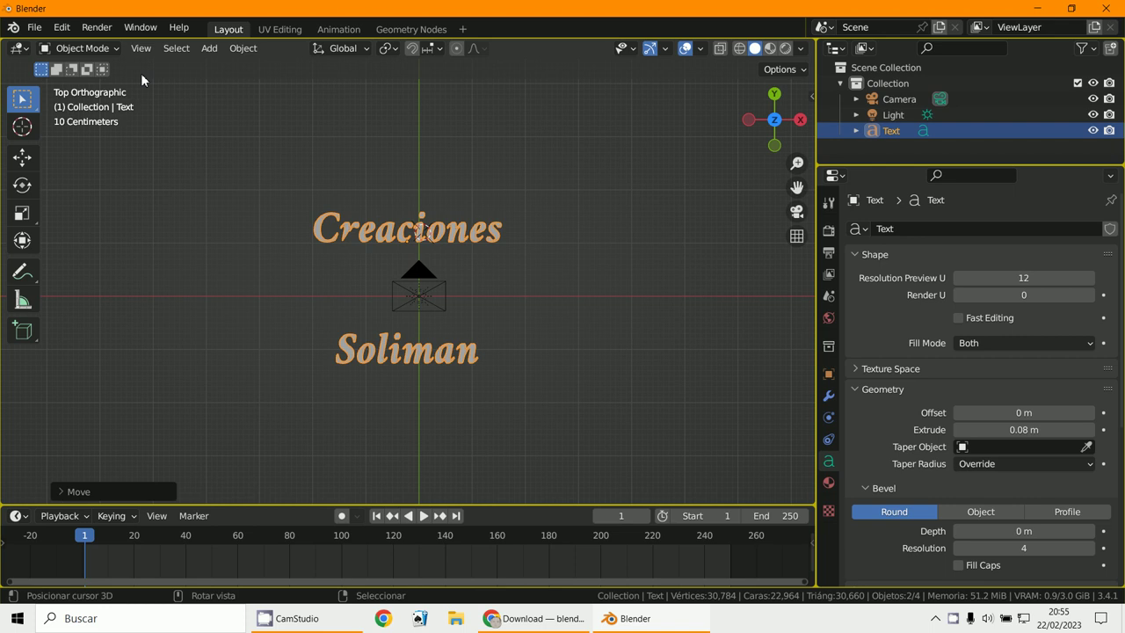
pyautogui.click(209, 49)
pyautogui.moveTo(234, 82)
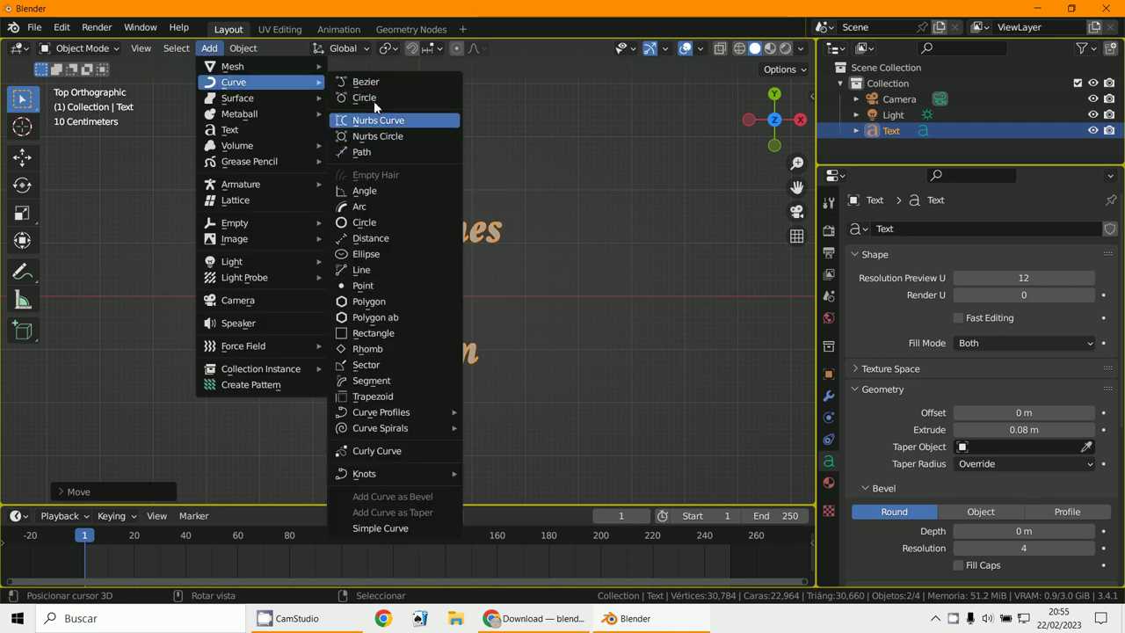
pyautogui.click(372, 98)
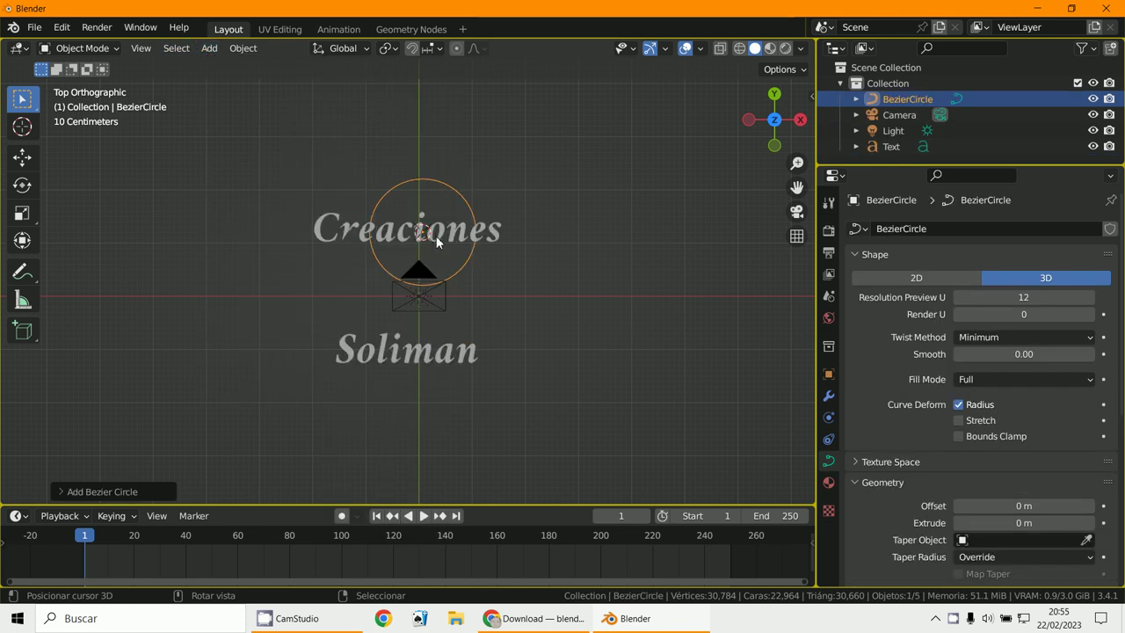
pyautogui.press('g')
pyautogui.click(424, 304)
pyautogui.press('s')
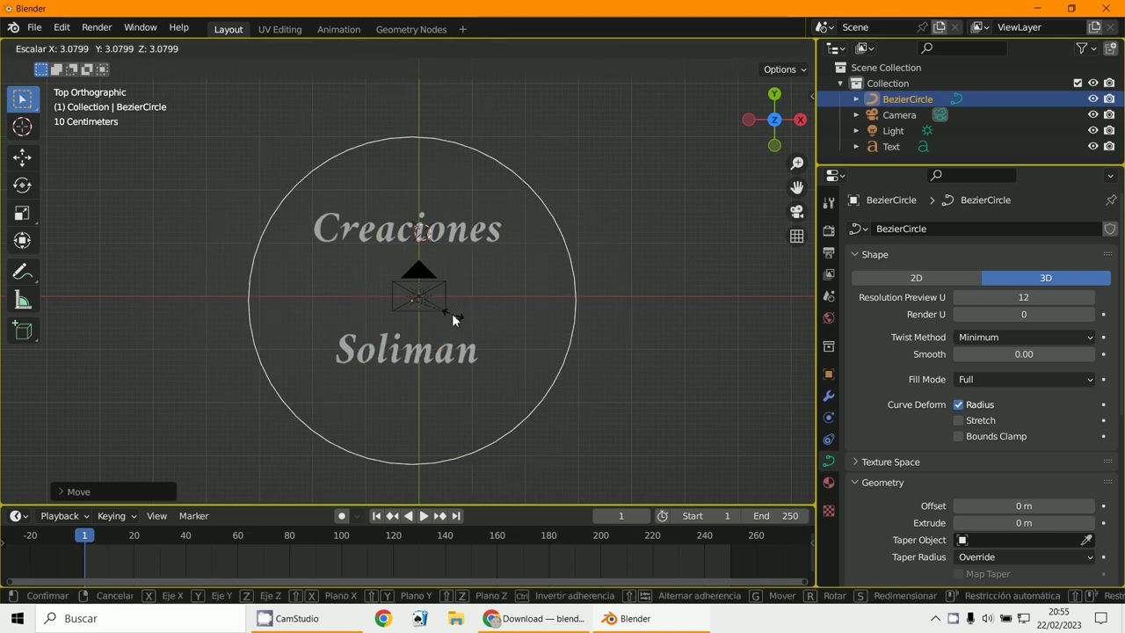
pyautogui.click(448, 311)
pyautogui.click(464, 235)
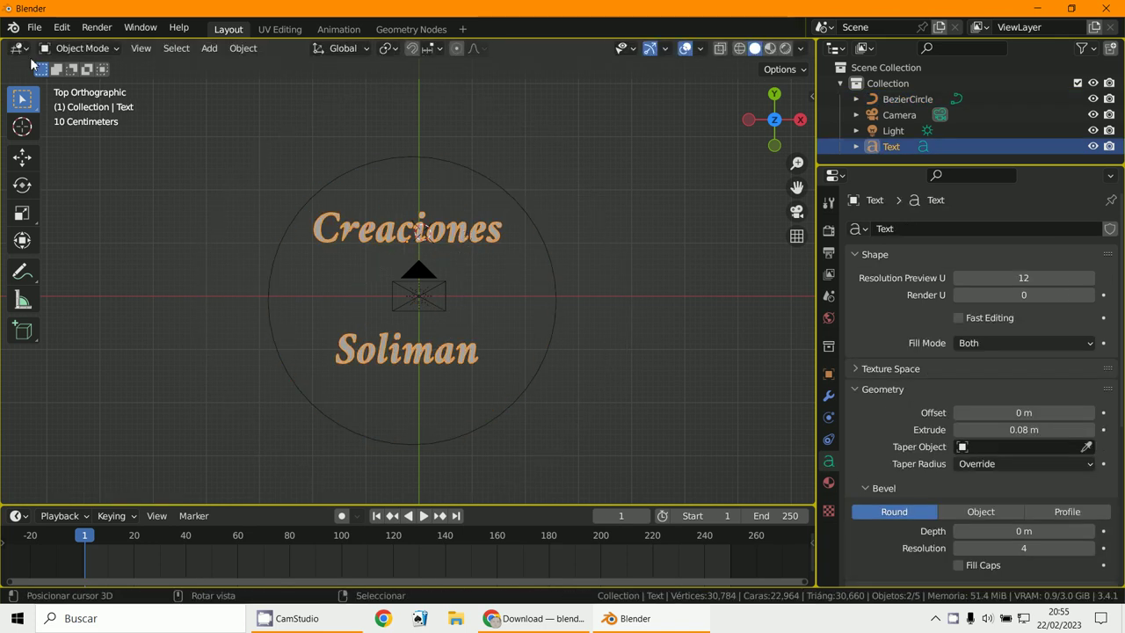
# Remove the line break so the title reads 'Creaciones Soliman' on one line.
pyautogui.click(77, 47)
pyautogui.click(72, 80)
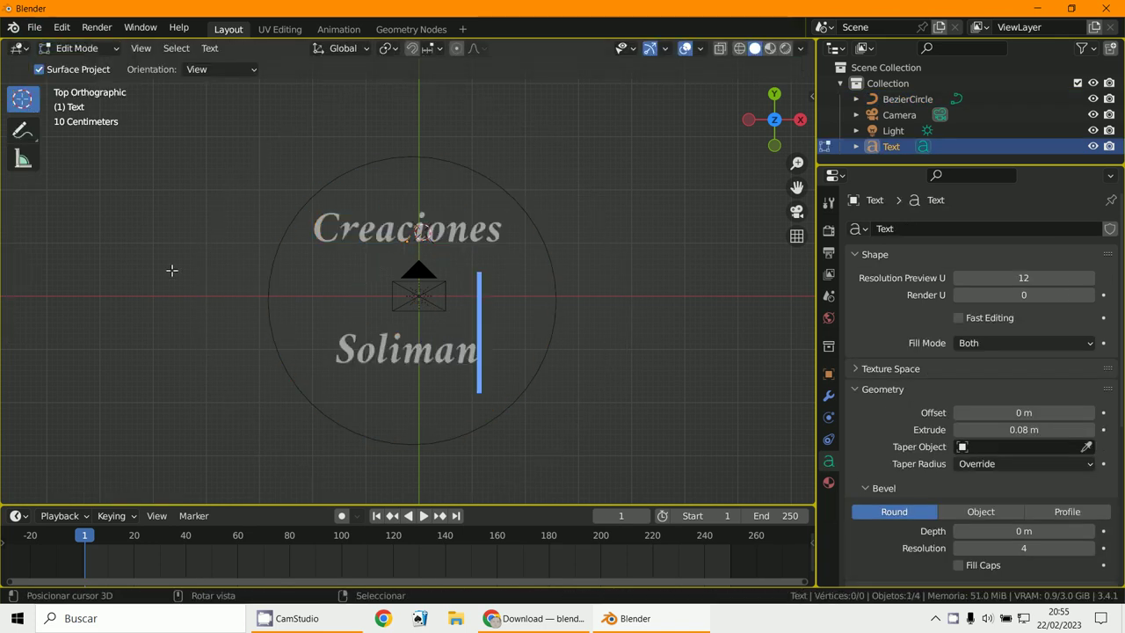
pyautogui.click(335, 348)
pyautogui.press('Left')
pyautogui.press('Left')
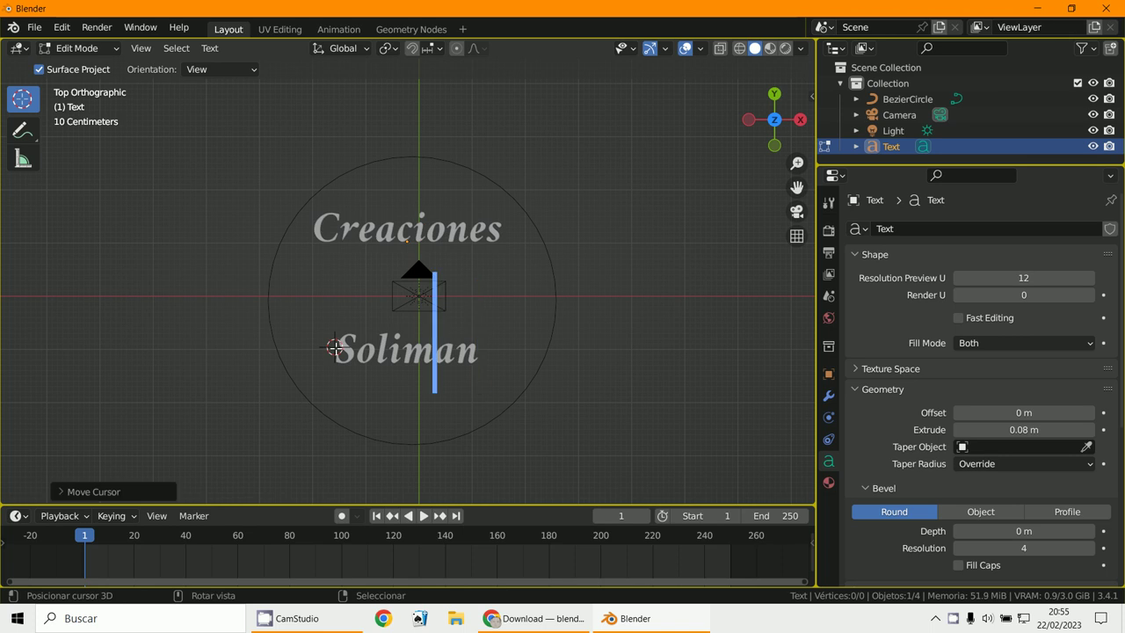
pyautogui.press('Left')
pyautogui.press('Left')
pyautogui.press('Left')
pyautogui.press('Left')
pyautogui.press('BackSpace')
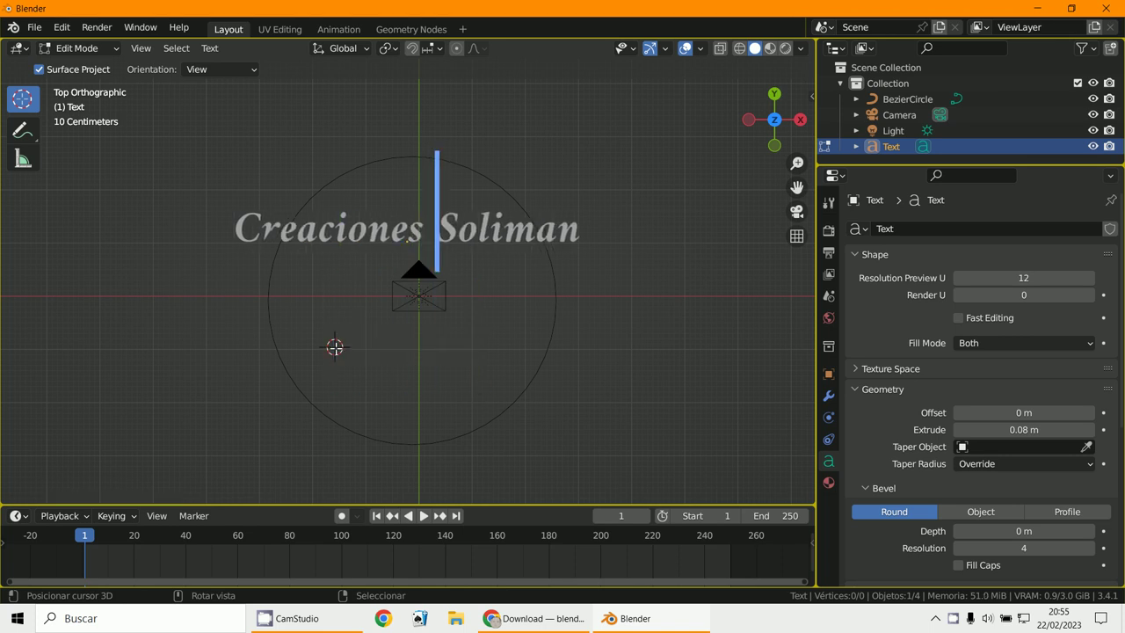
pyautogui.click(80, 49)
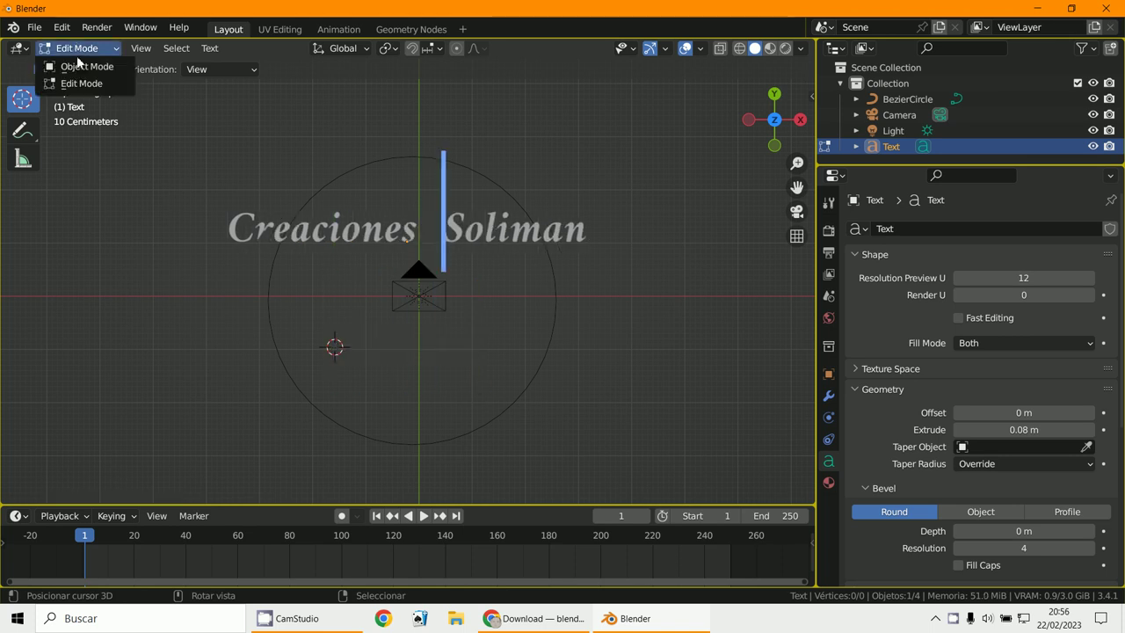
pyautogui.click(78, 65)
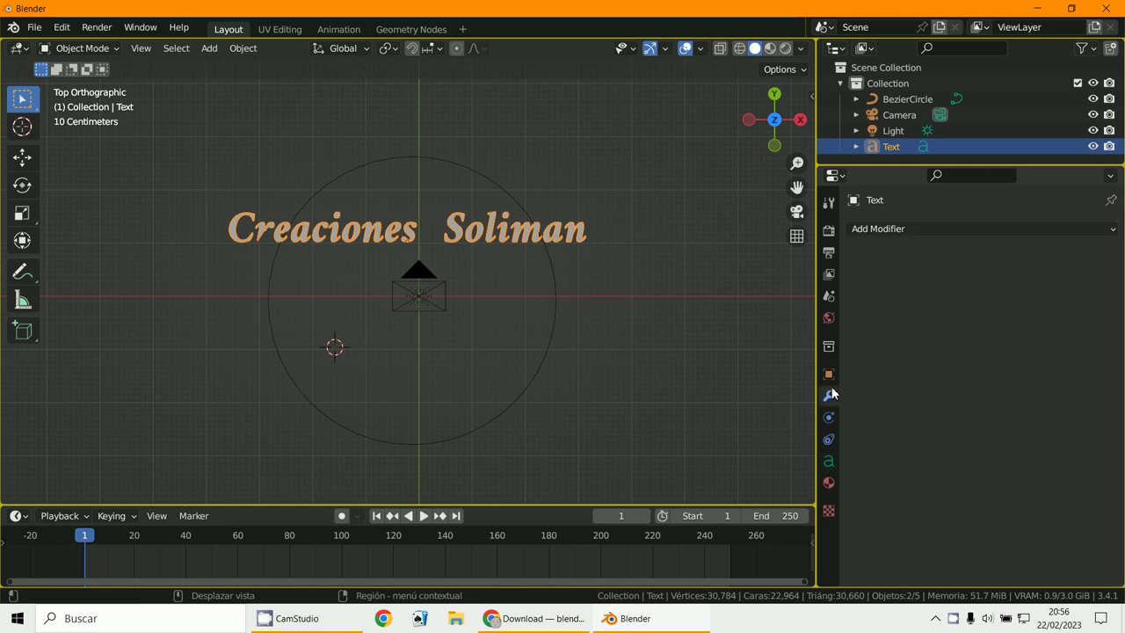
# Add a Curve modifier to the text using the BezierCircle as its curve.
pyautogui.click(828, 396)
pyautogui.click(936, 228)
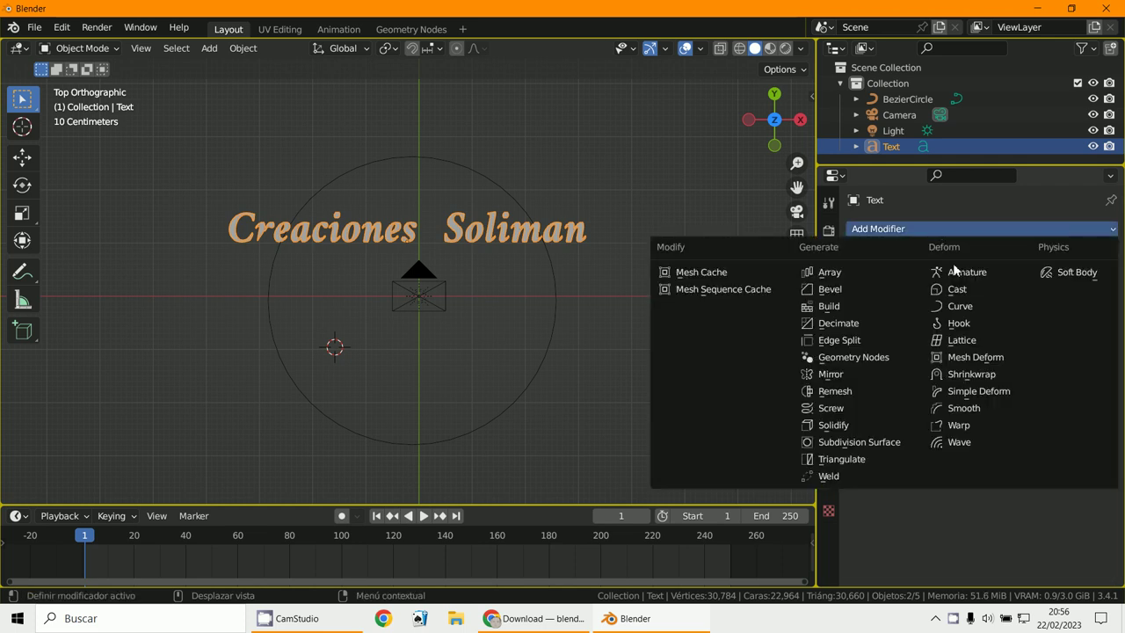
pyautogui.click(959, 311)
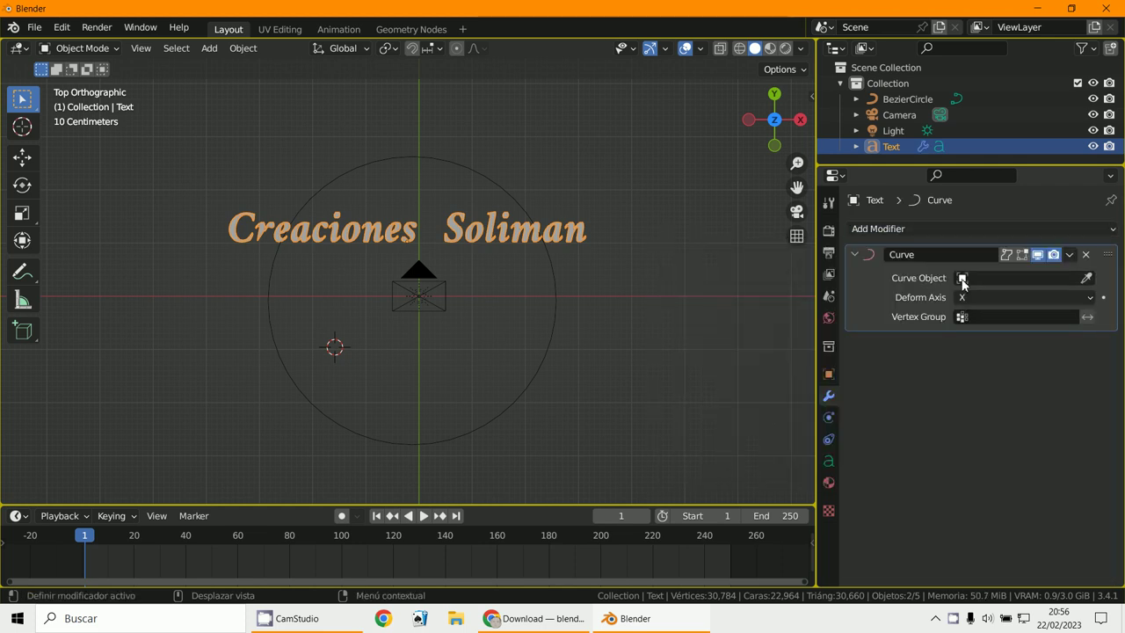
pyautogui.click(963, 280)
pyautogui.click(966, 302)
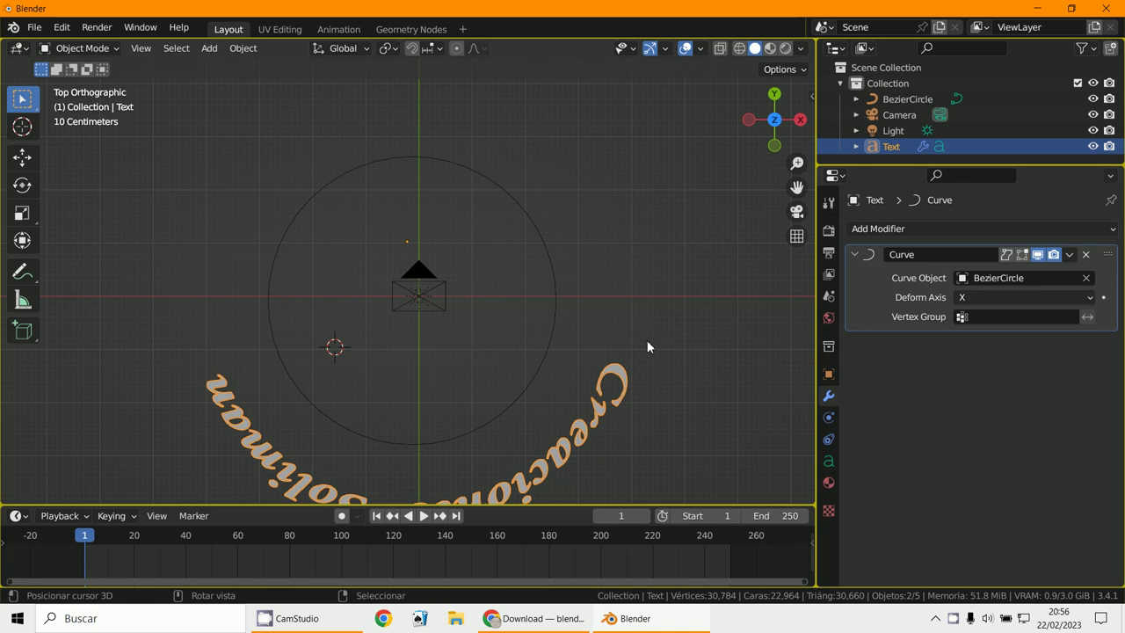
pyautogui.scroll(-2, 606, 344)
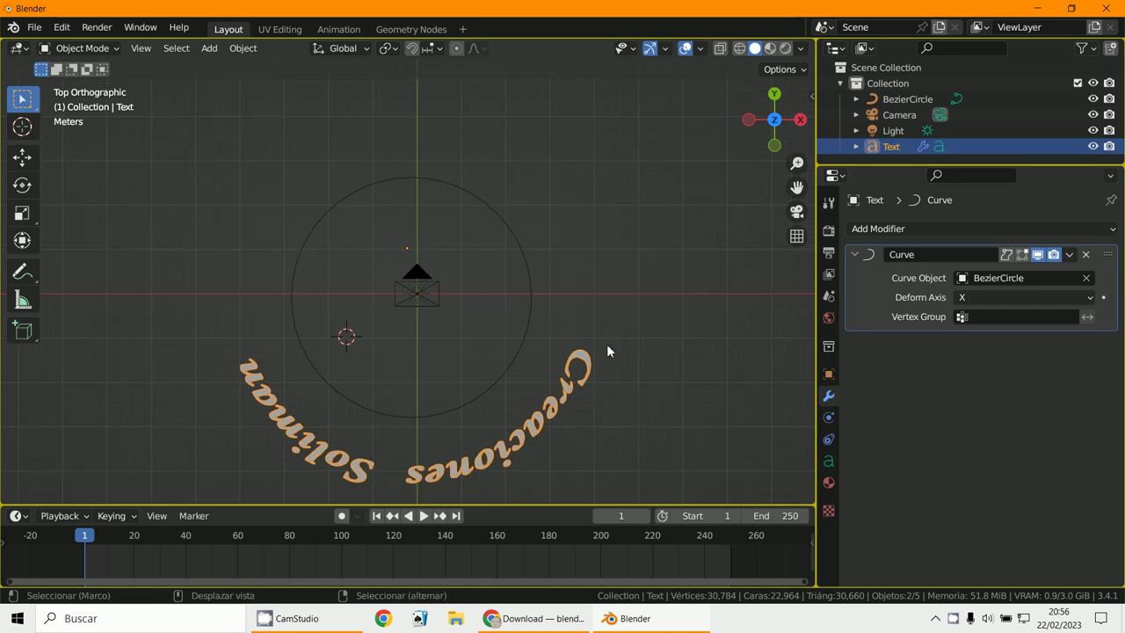
# Set the Curve modifier's deform axis to X and start scaling the text down.
pyautogui.click(964, 299)
pyautogui.click(969, 365)
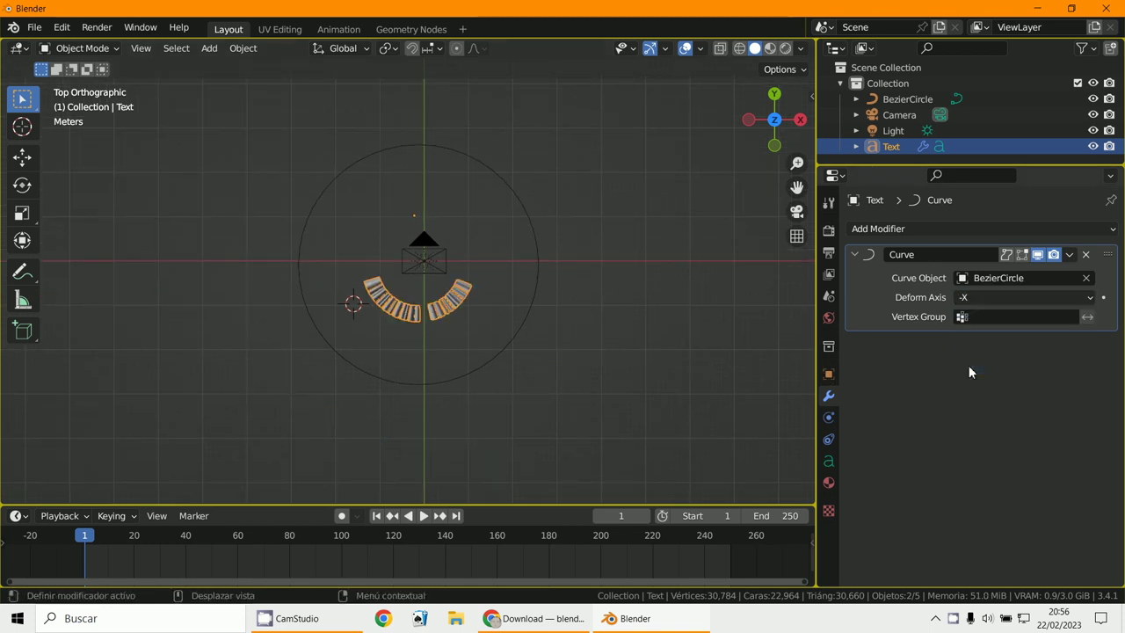
pyautogui.click(976, 297)
pyautogui.click(967, 316)
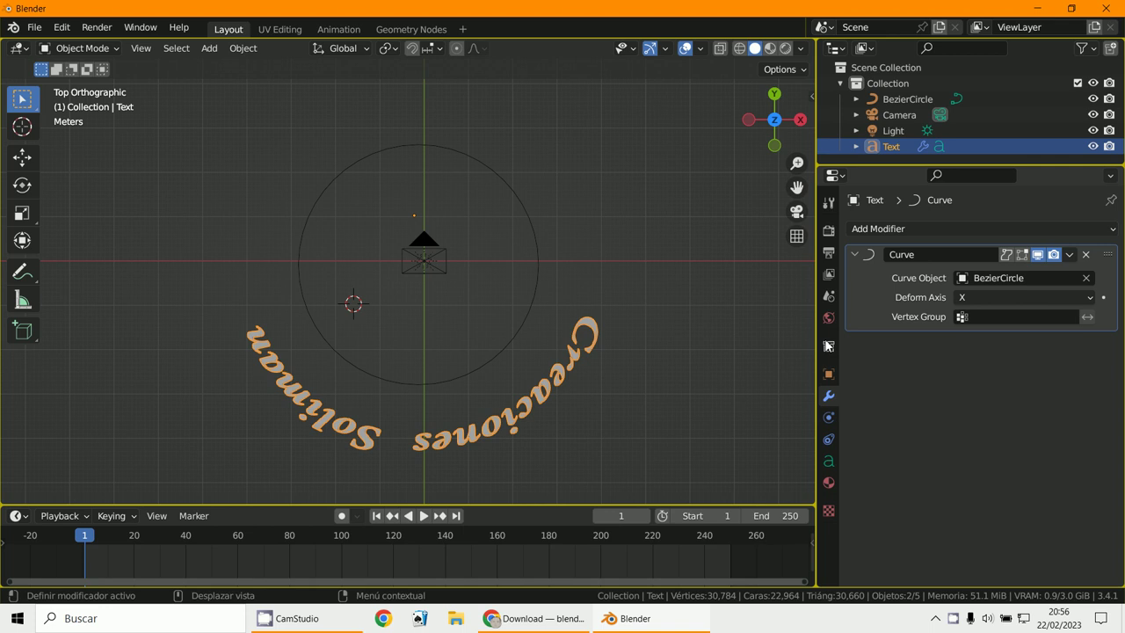
pyautogui.press('s')
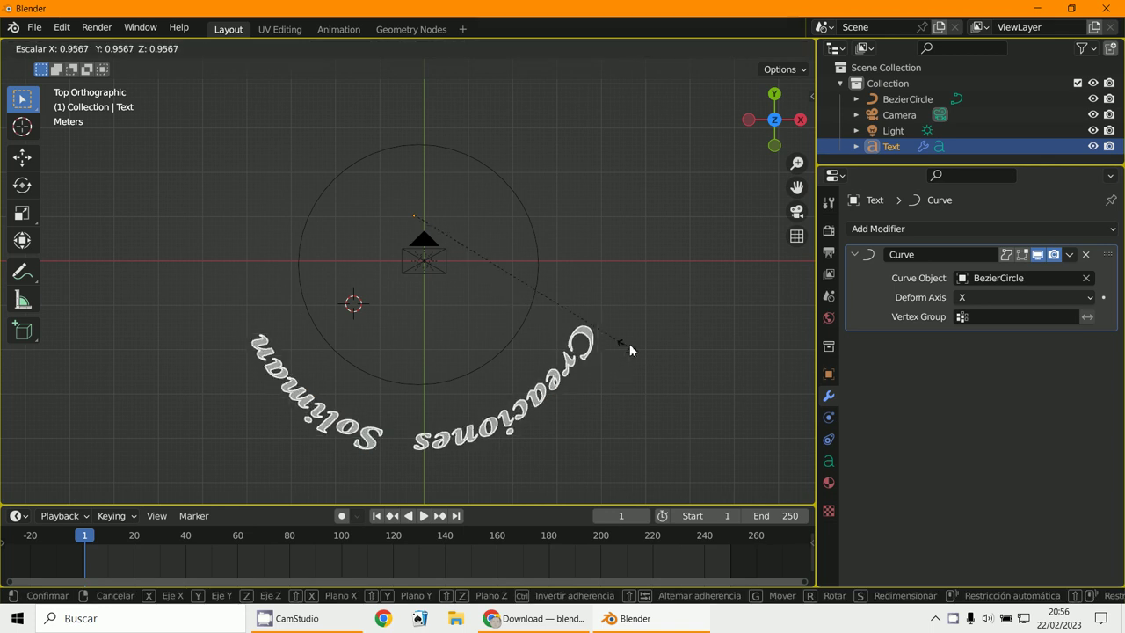
# Finish shrinking the text to about 0.8, then rotate text and circle about 170° and move them down.
pyautogui.click(592, 107)
pyautogui.keyDown('shift'); pyautogui.click(536, 263); pyautogui.keyUp('shift')
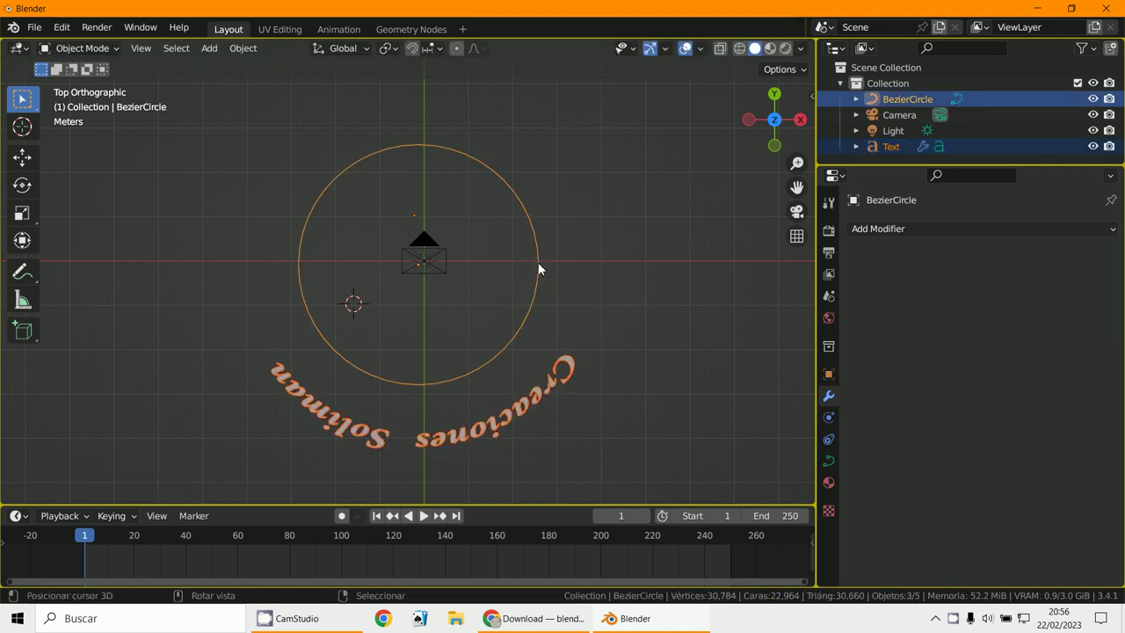
pyautogui.press('r')
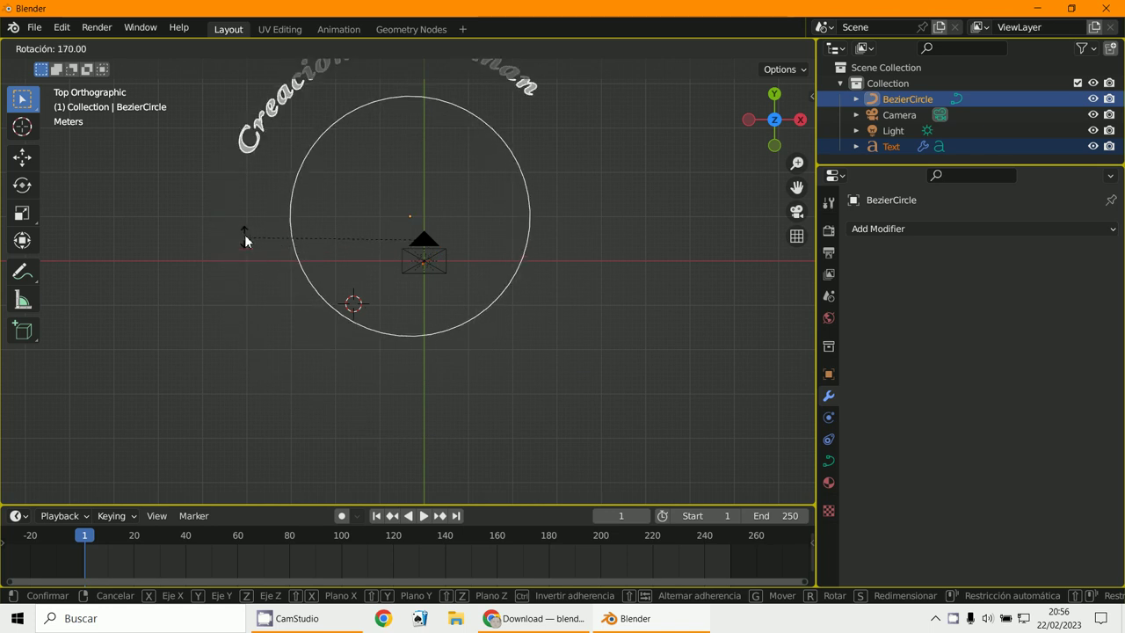
pyautogui.click(245, 239)
pyautogui.press('g')
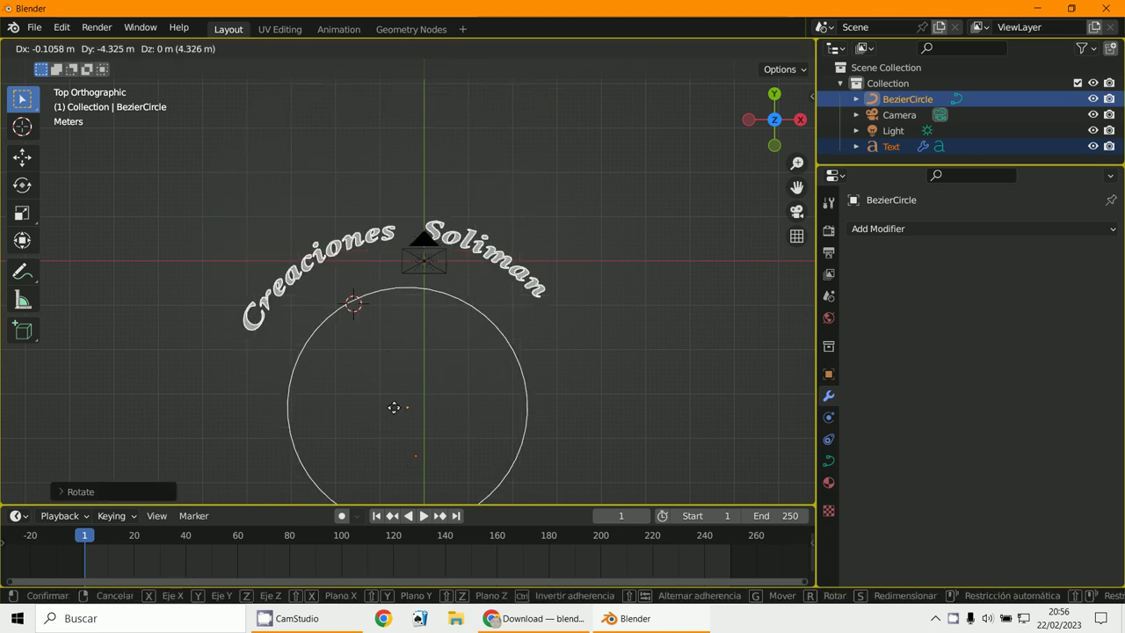
pyautogui.click(395, 405)
pyautogui.scroll(-1, 396, 401)
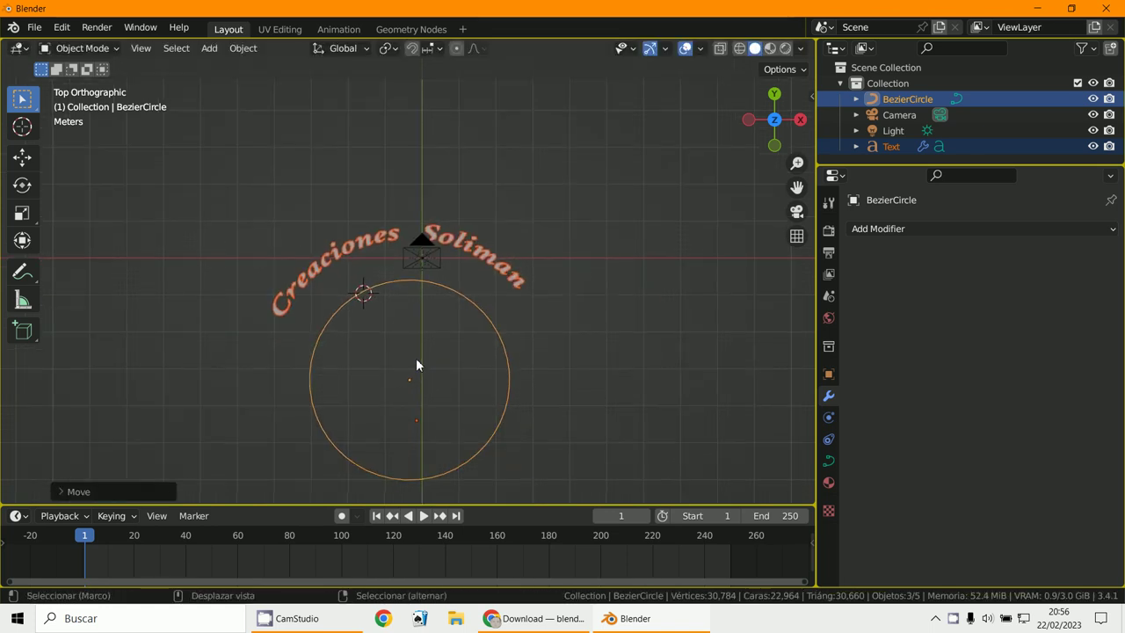
# Reset both the text's and the circle's locations to the origin and view through the camera.
pyautogui.click(478, 260)
pyautogui.hotkey('alt', 'g')
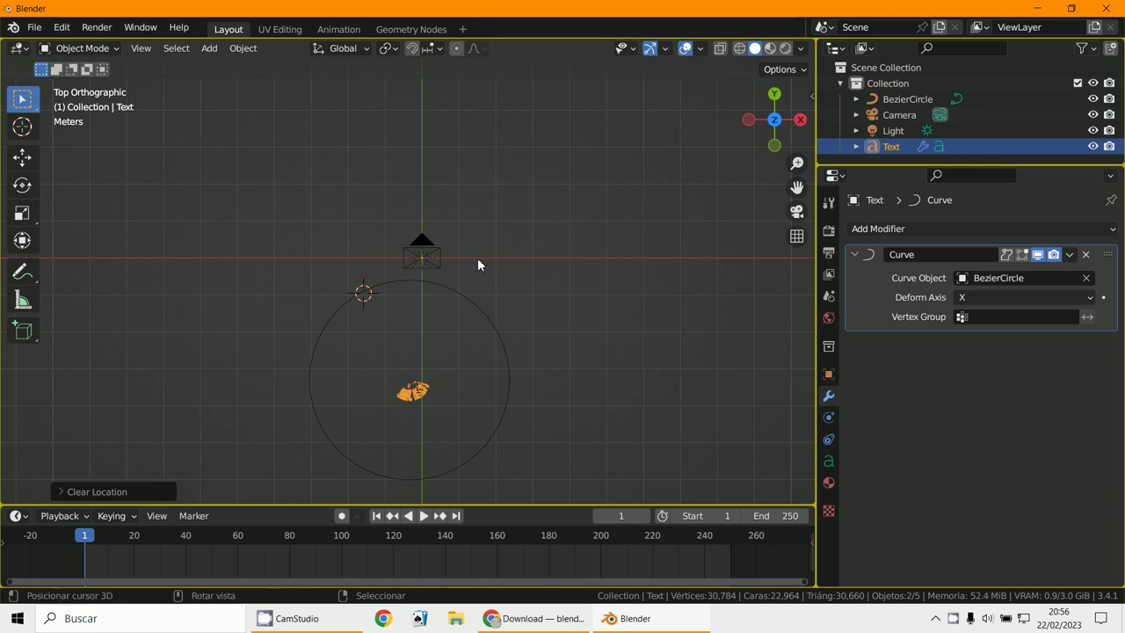
pyautogui.moveTo(469, 384)
pyautogui.keyDown('shift'); pyautogui.mouseDown(button='middle')
pyautogui.moveTo(487, 302)
pyautogui.moveTo(481, 431)
pyautogui.mouseUp(button='middle'); pyautogui.keyUp('shift')
pyautogui.click(497, 336)
pyautogui.hotkey('alt', 'g')
pyautogui.scroll(2, 479, 424)
pyautogui.press('KP_0')
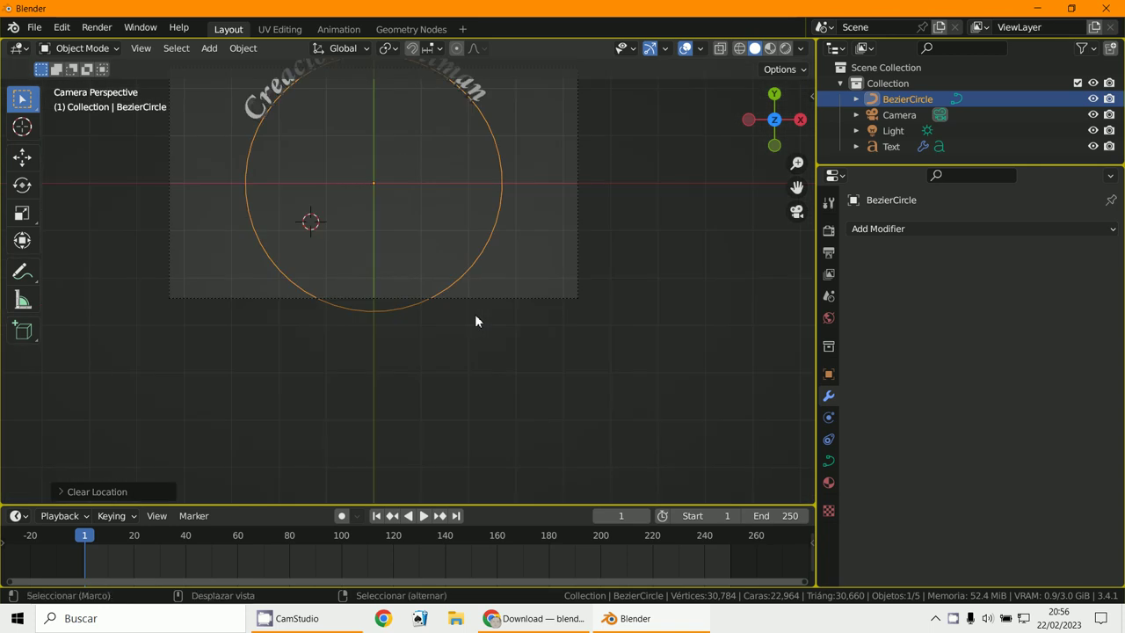
pyautogui.keyDown('shift'); pyautogui.moveTo(475, 313); pyautogui.dragTo(490, 460, button='middle'); pyautogui.keyUp('shift')
# Move and enlarge the text and circle to fill the camera frame, then render a preview.
pyautogui.keyDown('shift'); pyautogui.click(496, 263); pyautogui.keyUp('shift')
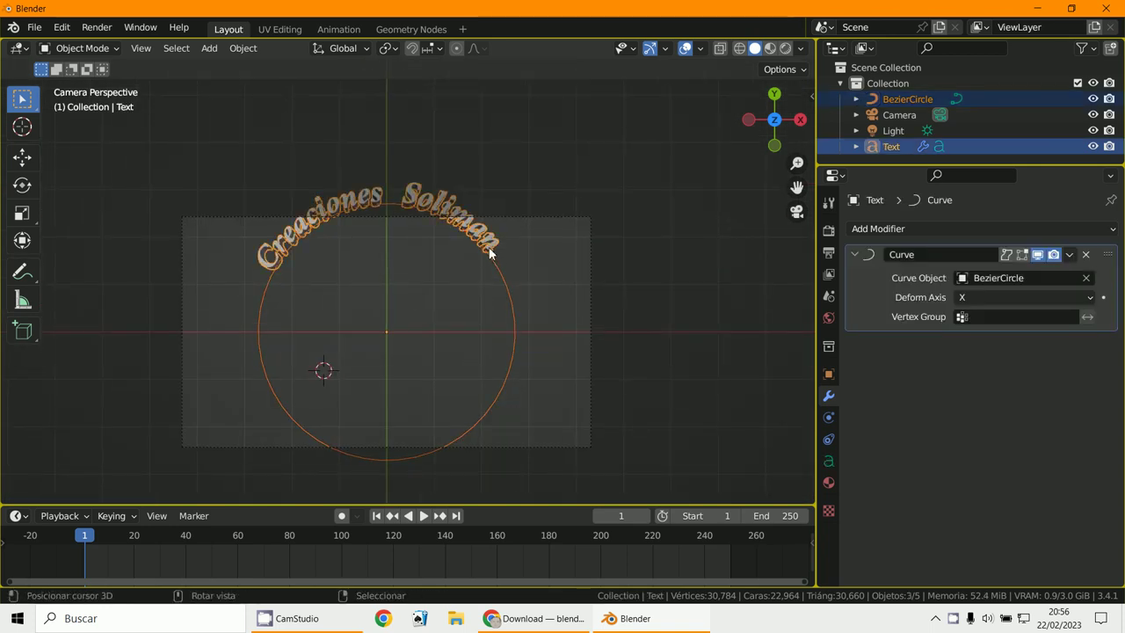
pyautogui.press('g')
pyautogui.click(492, 370)
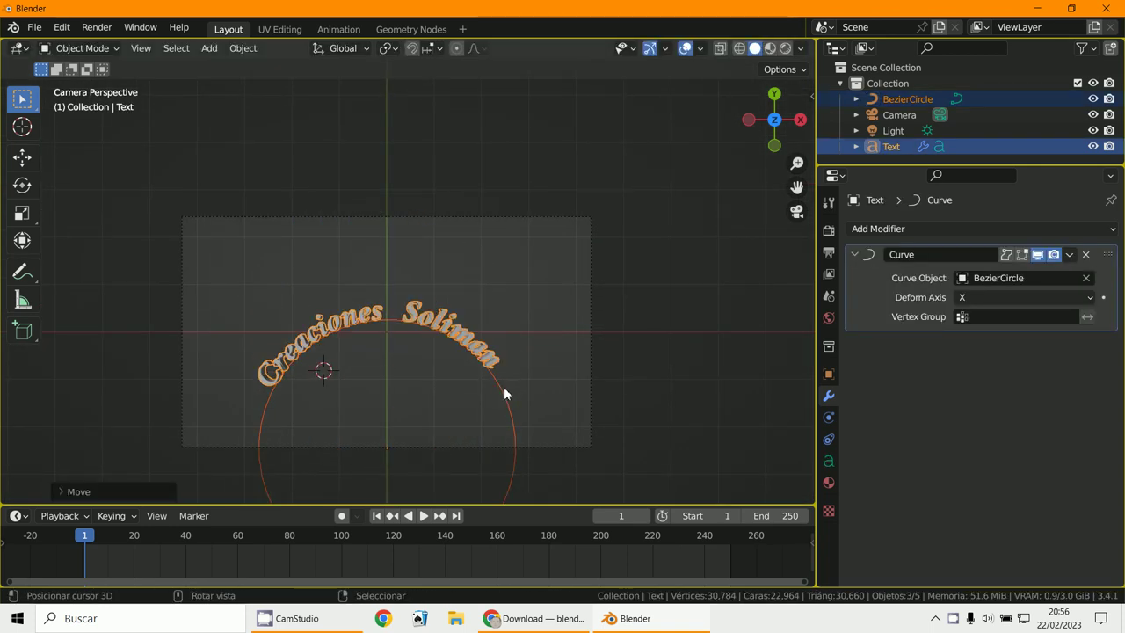
pyautogui.press('s')
pyautogui.click(536, 418)
pyautogui.press('r')
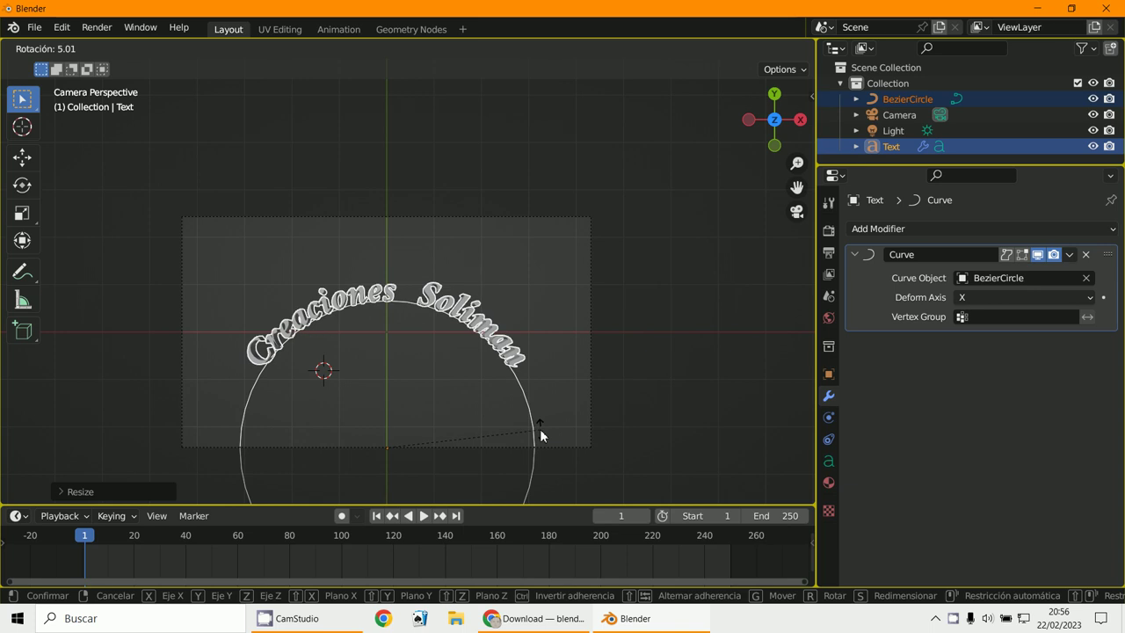
pyautogui.press('Escape')
pyautogui.press('F12')
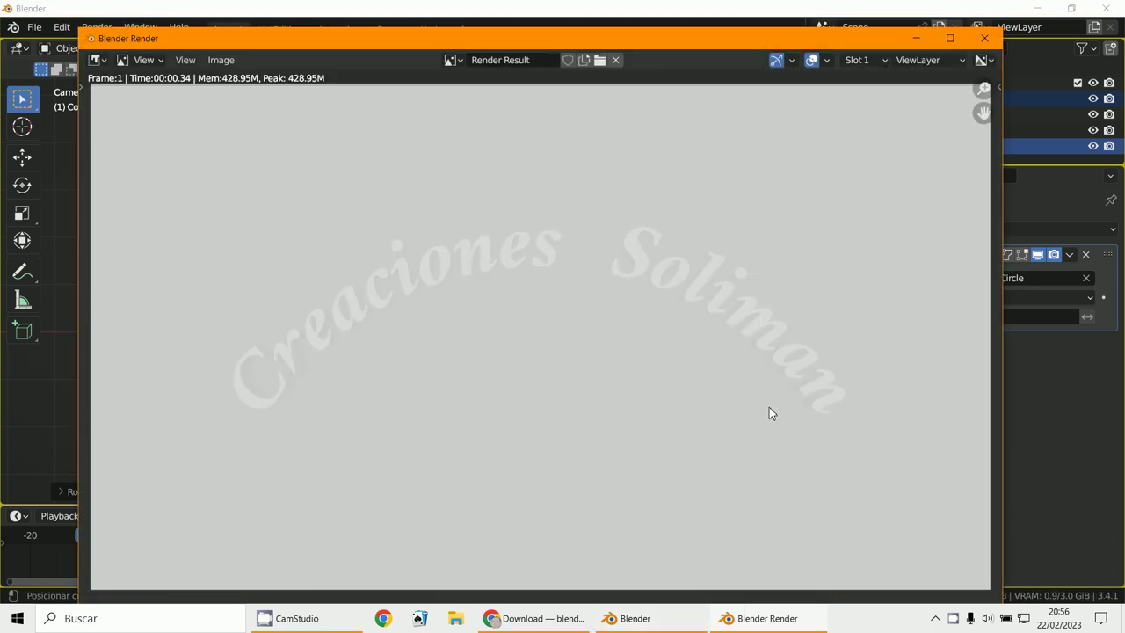
pyautogui.click(916, 37)
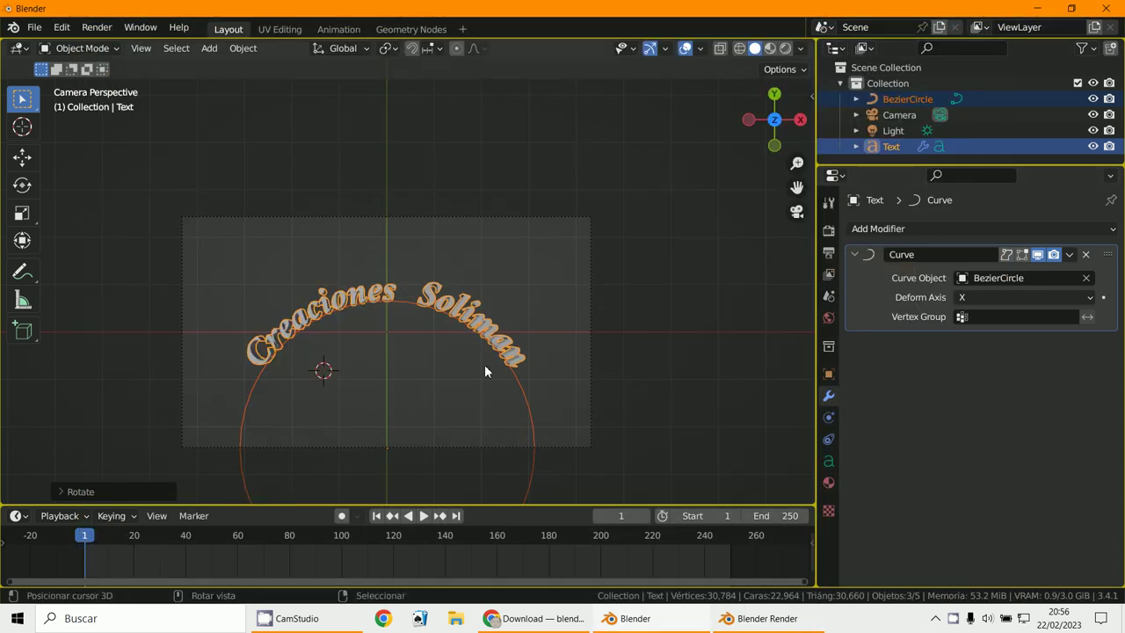
# Select only the text and give it a new material with a red Base Color.
pyautogui.click(525, 347)
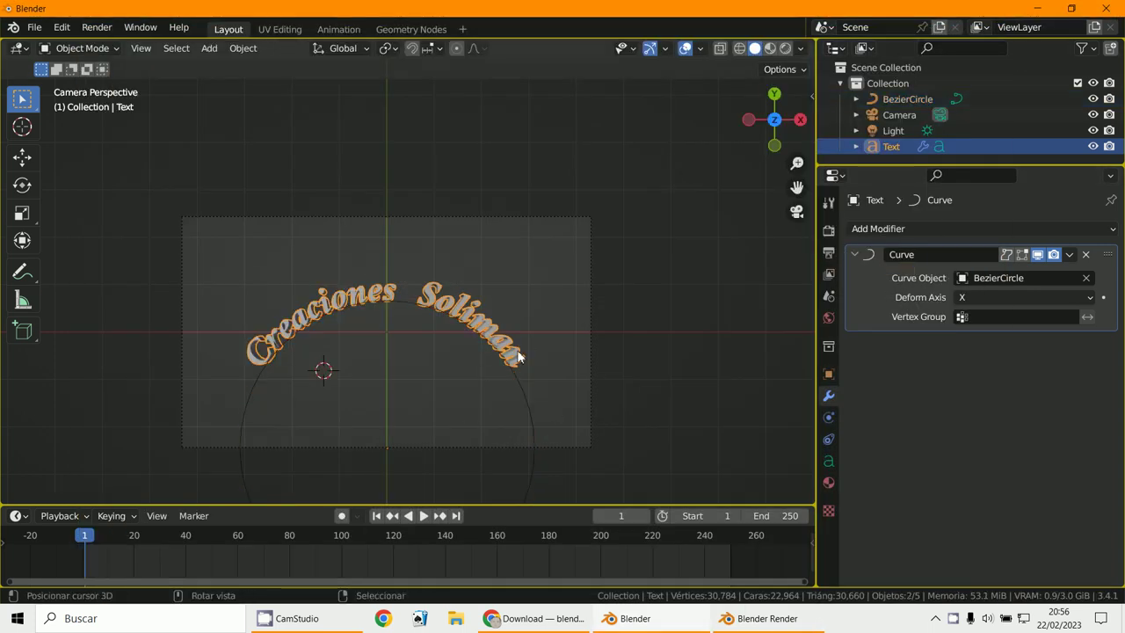
pyautogui.click(828, 482)
pyautogui.click(969, 296)
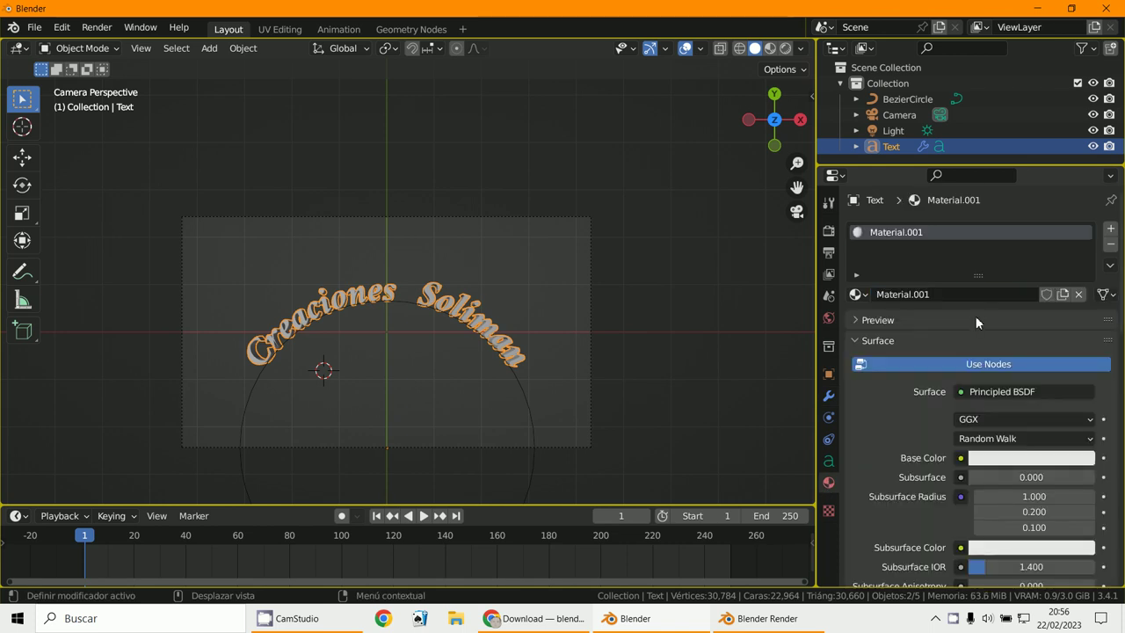
pyautogui.click(999, 460)
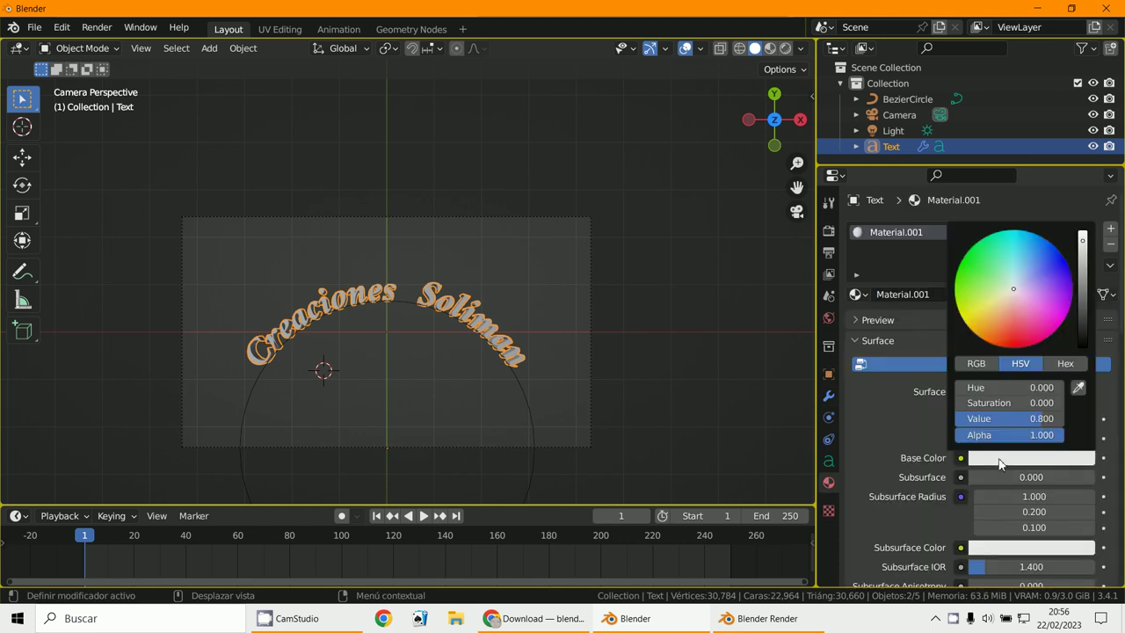
pyautogui.click(1026, 337)
# Set the material's Viewport Display colour to red too, then bring up the World properties.
pyautogui.scroll(-5, 988, 501)
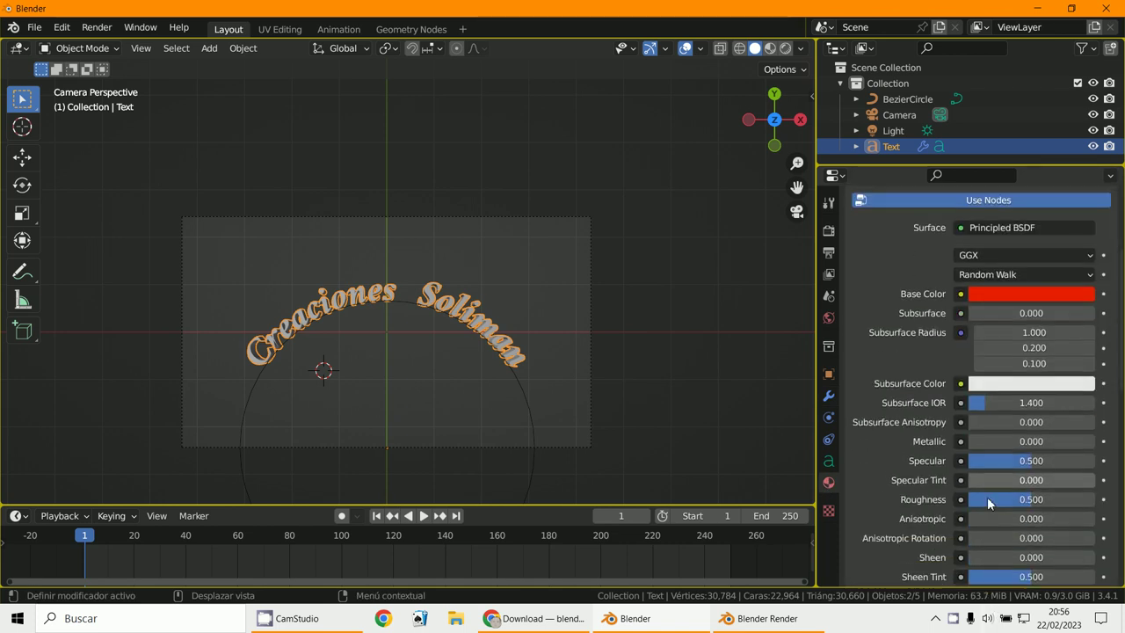
pyautogui.scroll(-10, 988, 500)
pyautogui.scroll(-5, 988, 501)
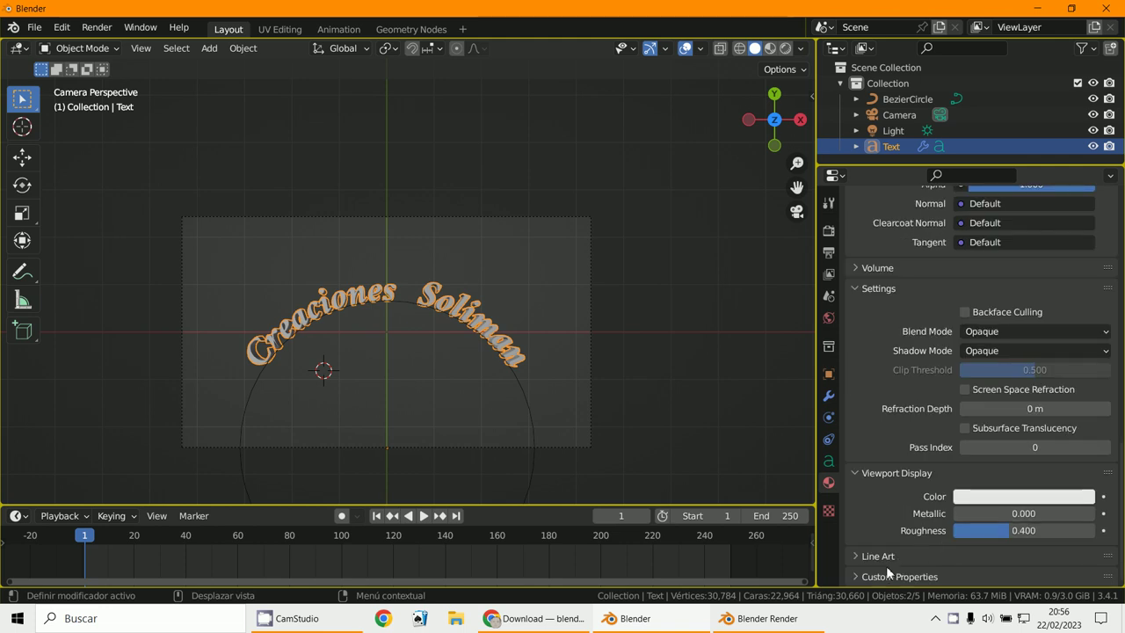
pyautogui.click(985, 499)
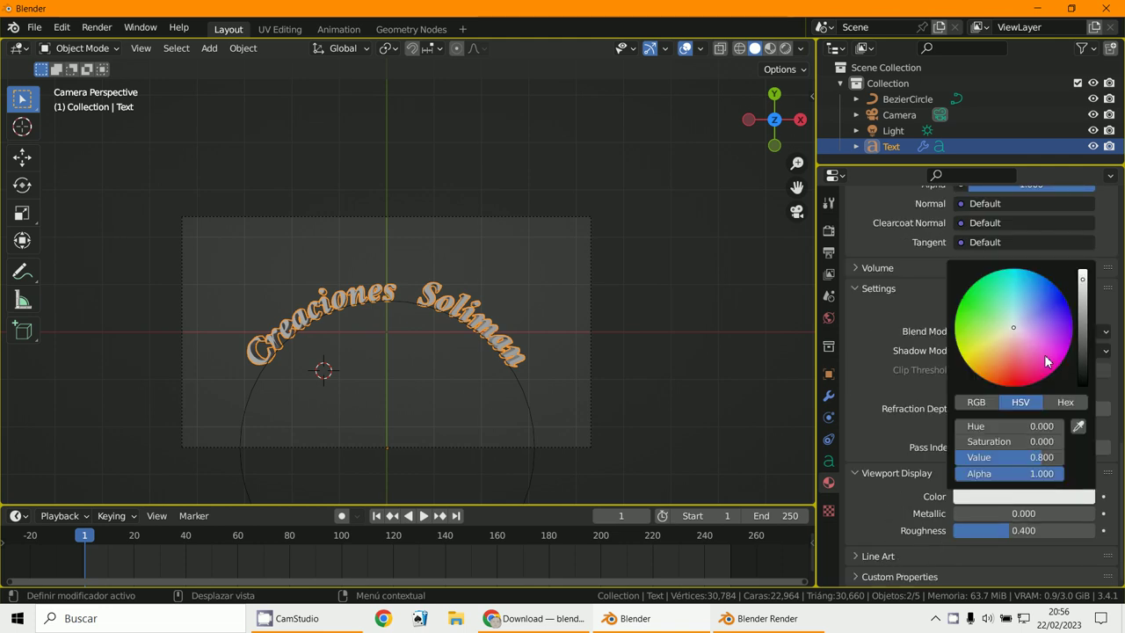
pyautogui.click(1009, 388)
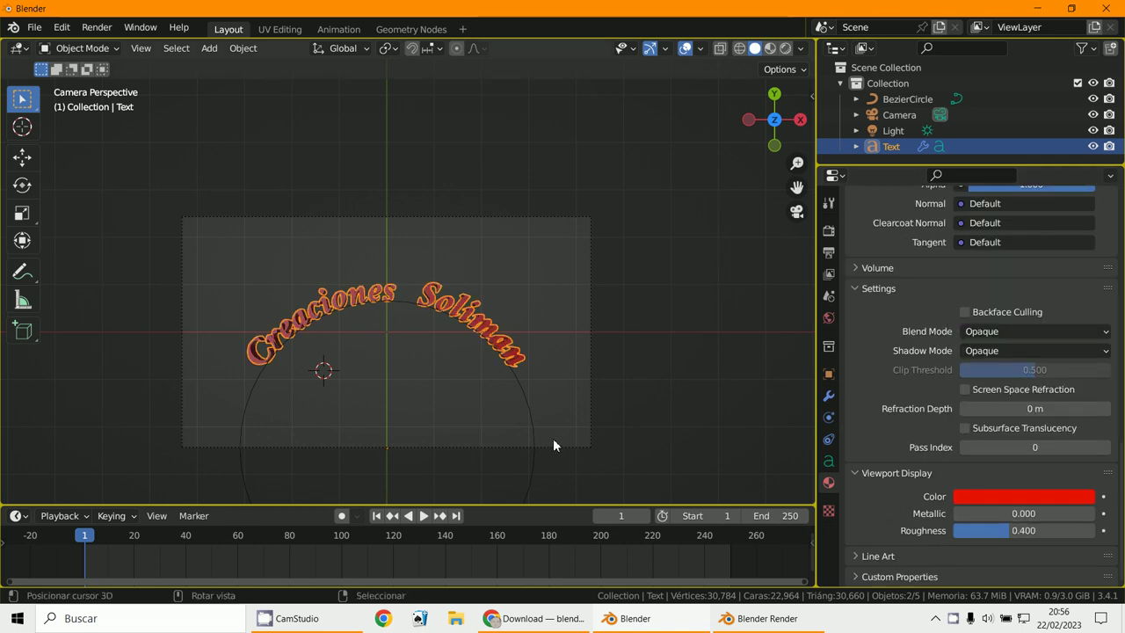
pyautogui.click(830, 320)
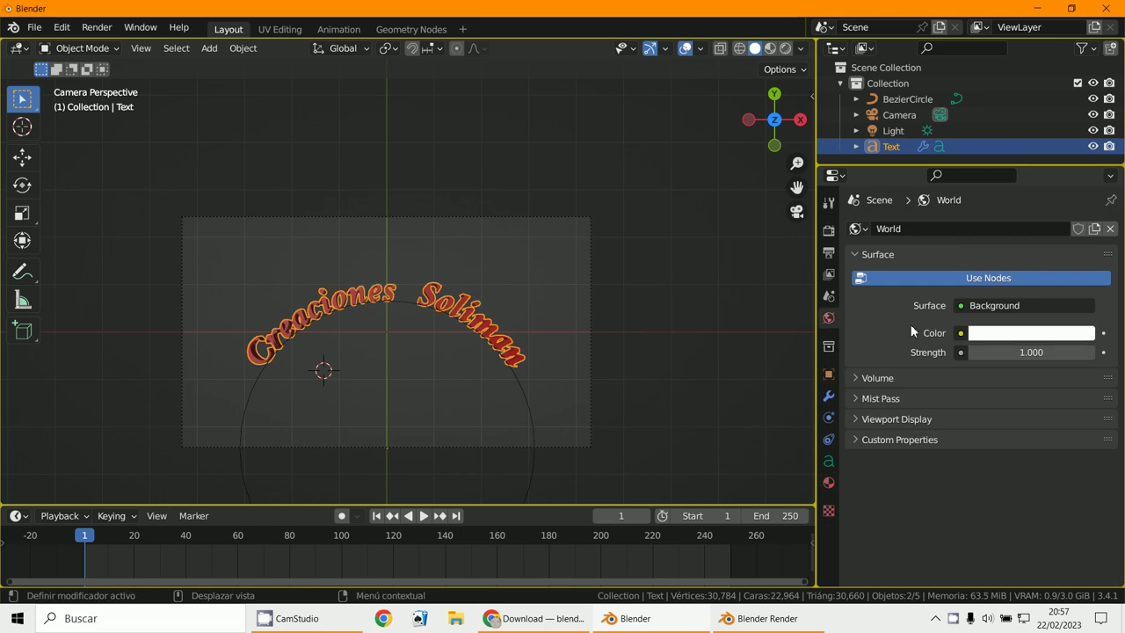
# Darken the World colour to near-black (Value 0.019) and render the red text with F12.
pyautogui.click(997, 334)
pyautogui.click(1079, 204)
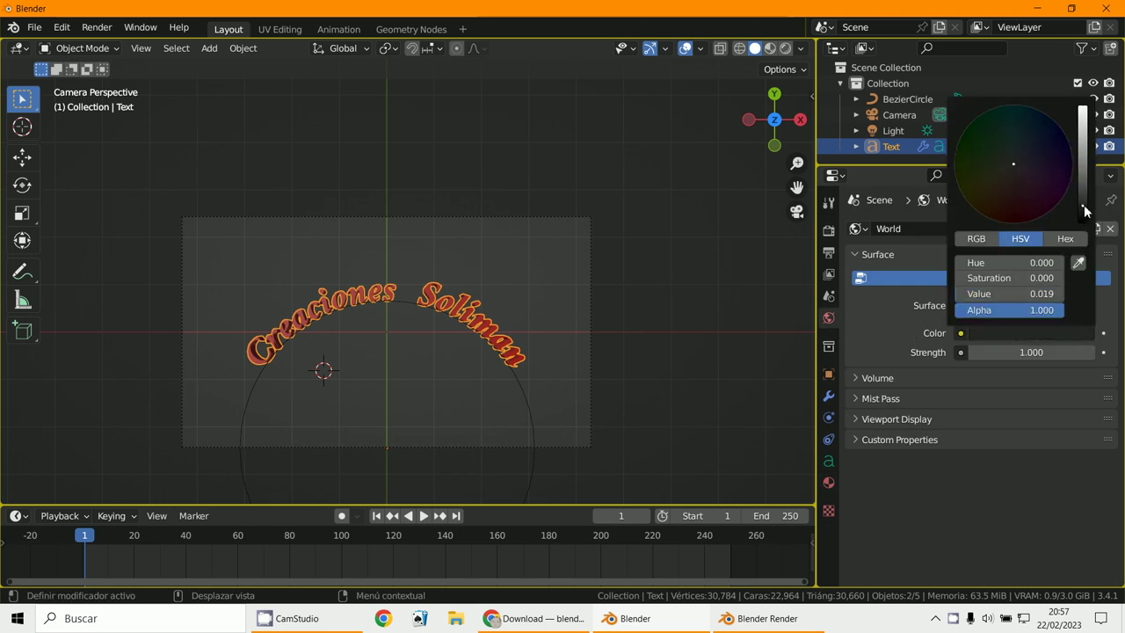
pyautogui.press('F12')
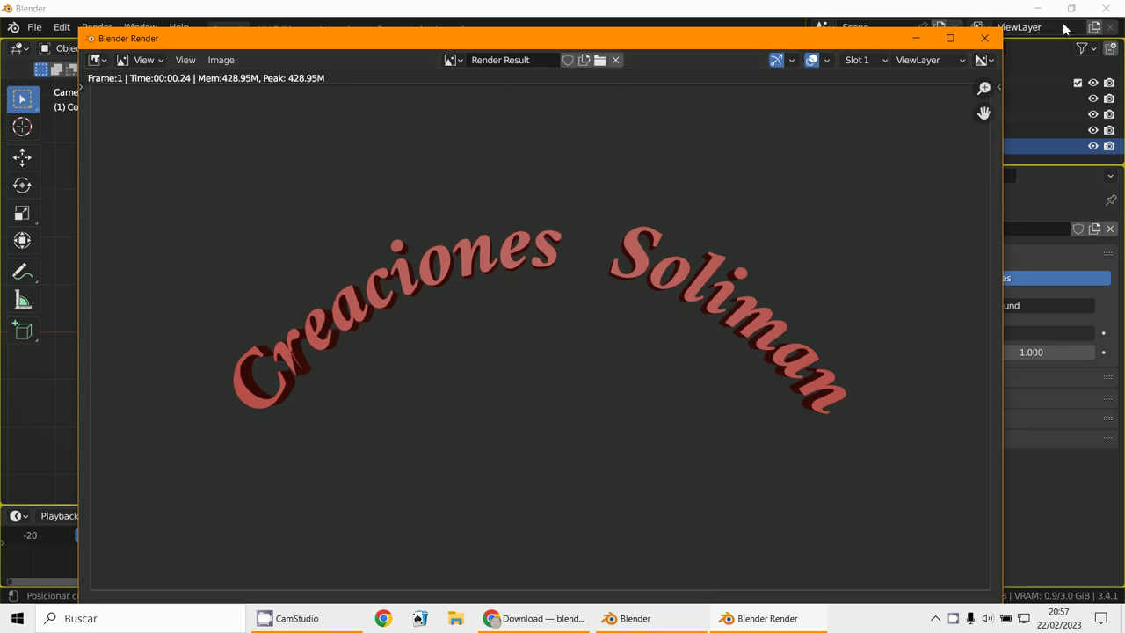
pyautogui.click(914, 38)
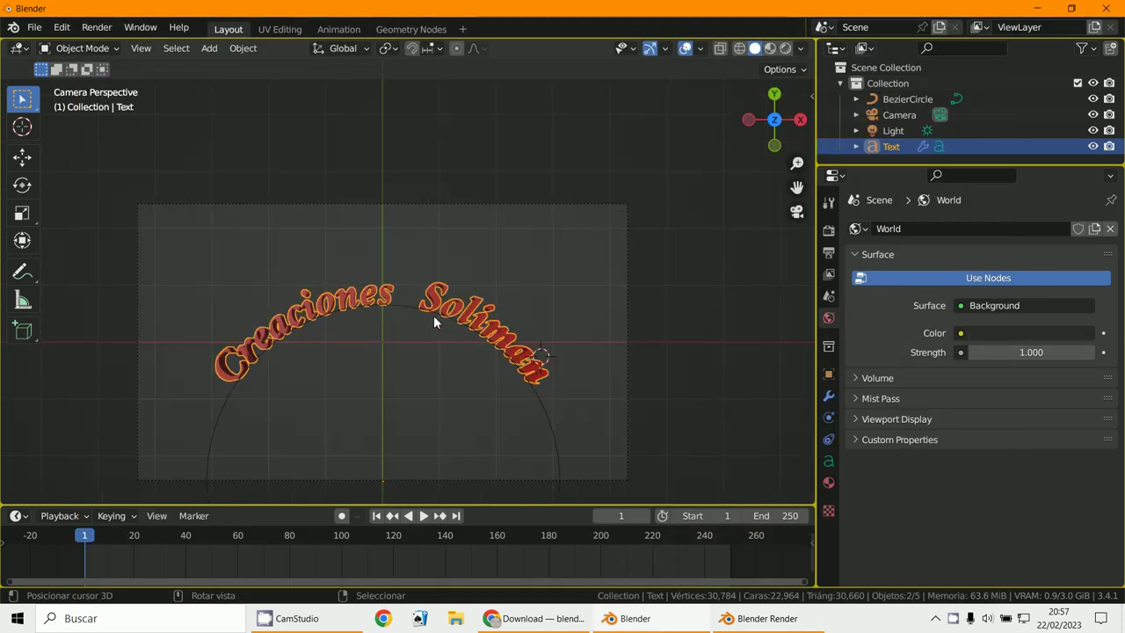
# Orbit, zoom out and tilt to view the red arched text with the camera above it.
pyautogui.moveTo(476, 316)
pyautogui.mouseDown(button='middle')
pyautogui.moveTo(451, 305)
pyautogui.moveTo(436, 250)
pyautogui.moveTo(478, 318)
pyautogui.moveTo(495, 284)
pyautogui.moveTo(500, 334)
pyautogui.mouseUp(button='middle')
pyautogui.scroll(-2, 500, 334)
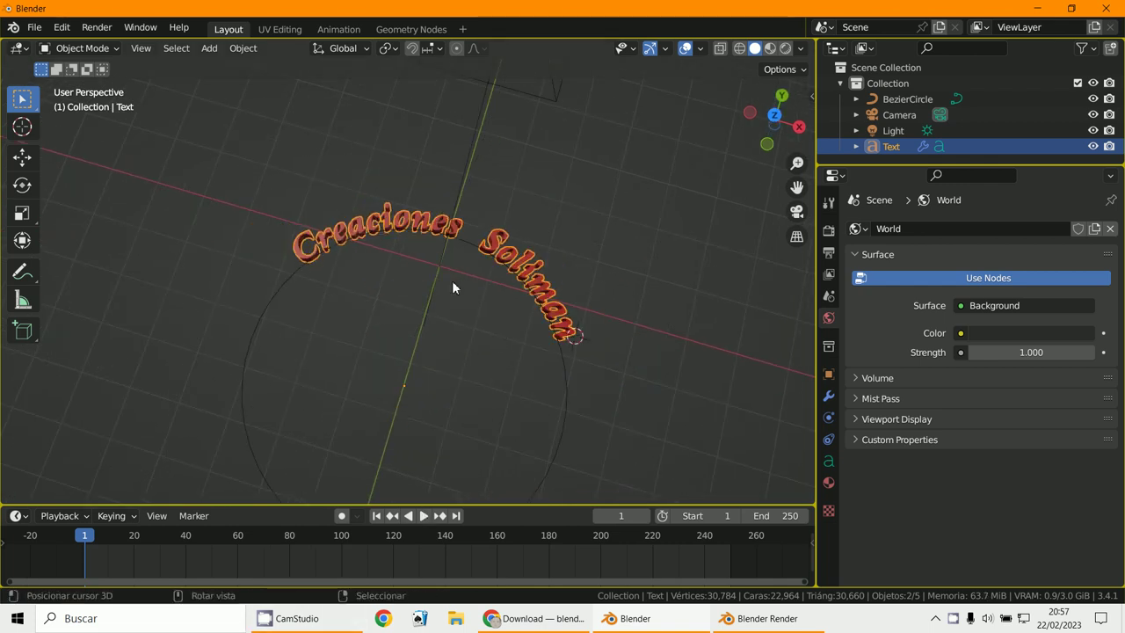
pyautogui.moveTo(454, 287); pyautogui.dragTo(449, 370, button='middle')
pyautogui.click(288, 626)
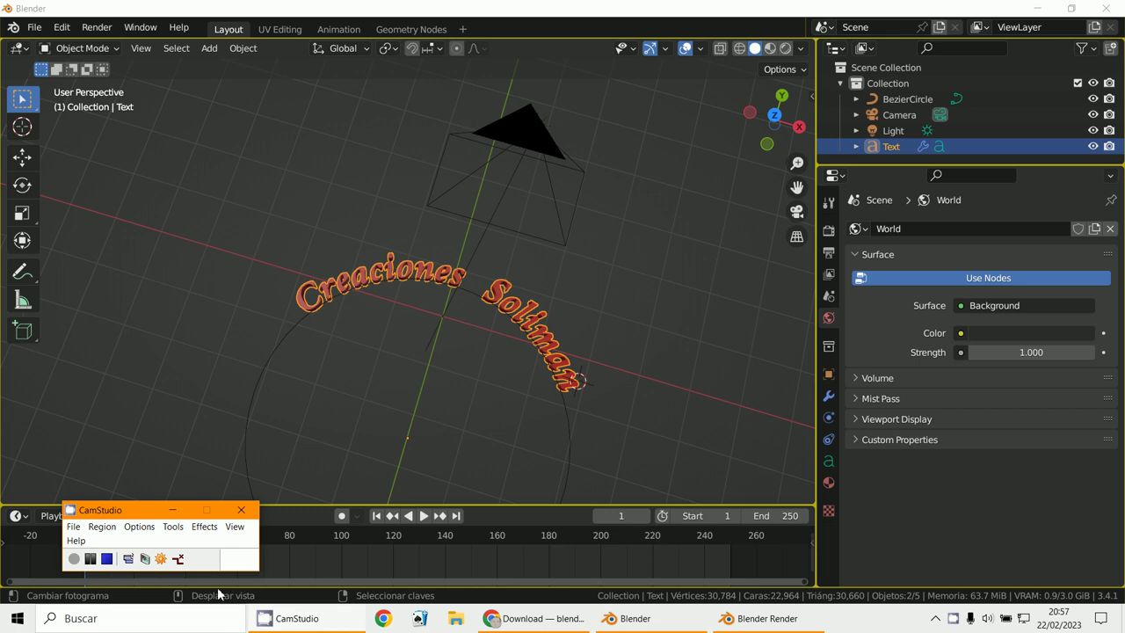